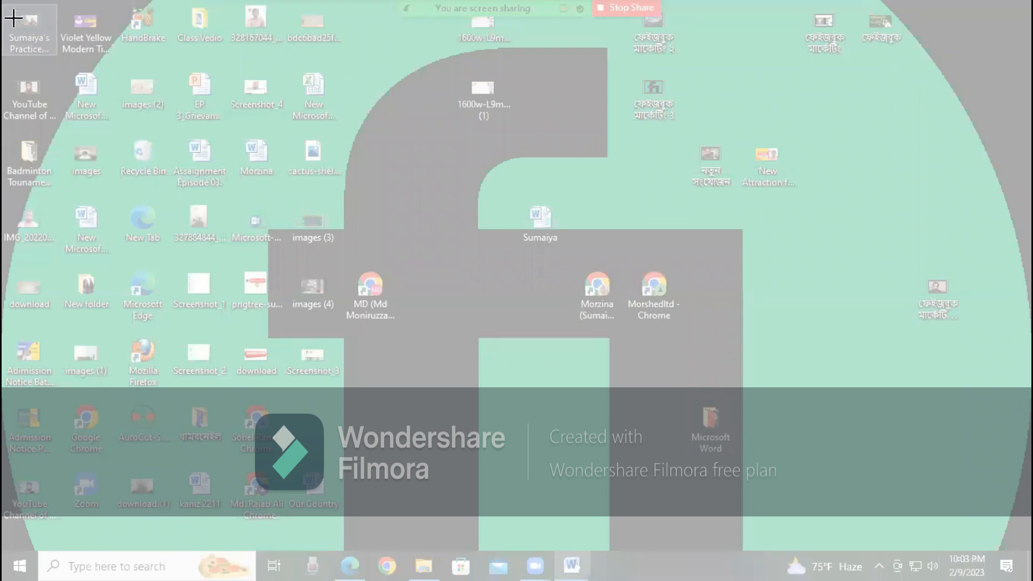
Step: Insert a screen clipping of the whole desktop into the document, and delete it again
{"action": "left_click_drag", "start_coordinate": [3, 0], "coordinate": [872, 531]}
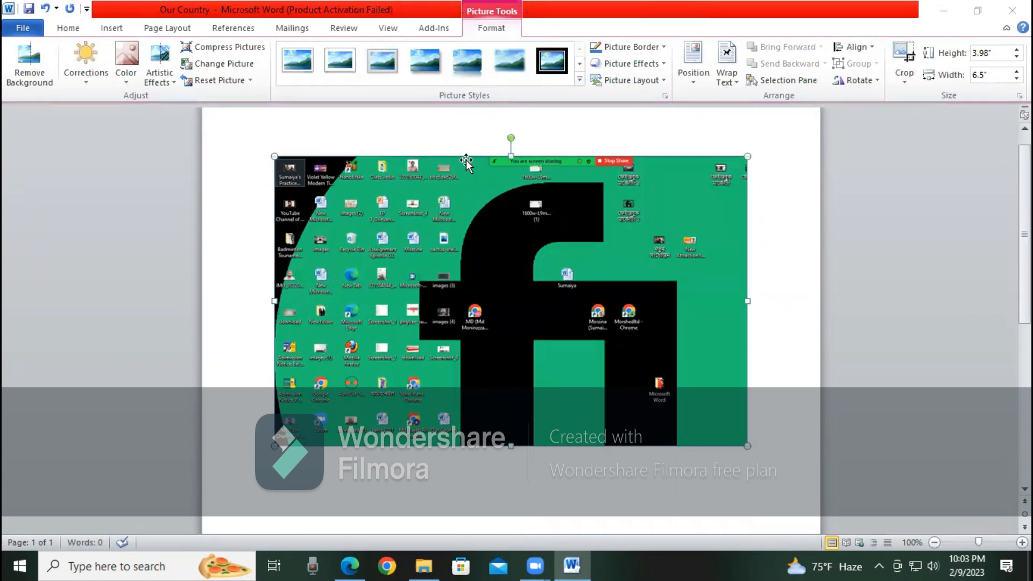
{"action": "key", "text": "Delete"}
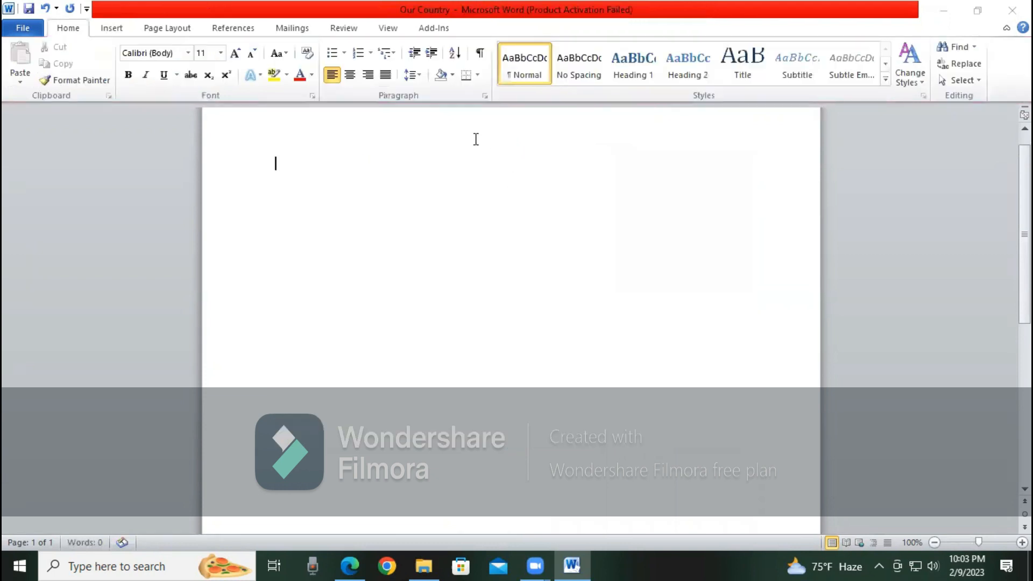
Step: Bring up the YouTube home page in Chrome, return to Word and insert a screen clipping of the Motu Patlu video thumbnail
{"action": "left_click", "coordinate": [391, 559]}
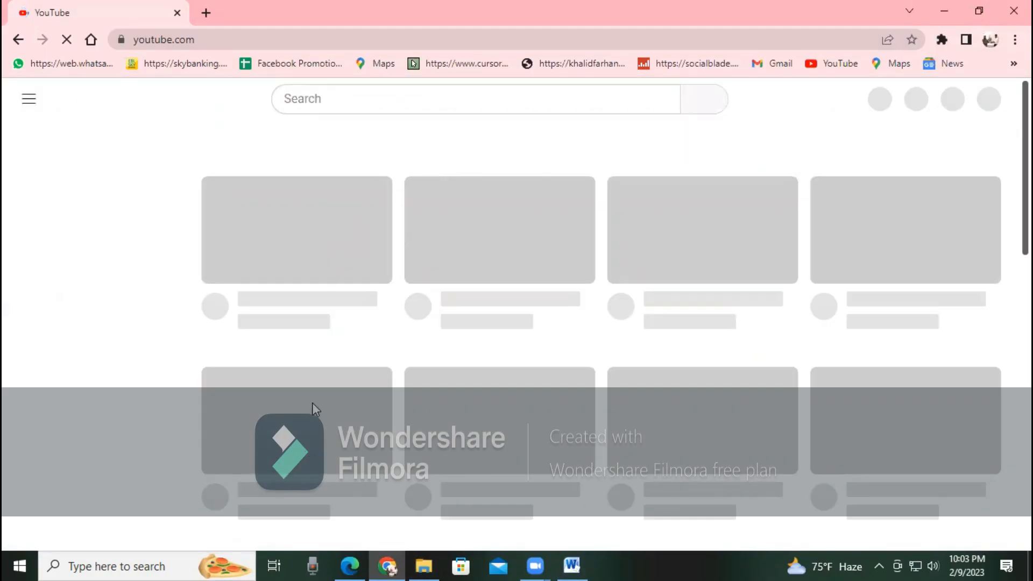
{"action": "left_click", "coordinate": [573, 564]}
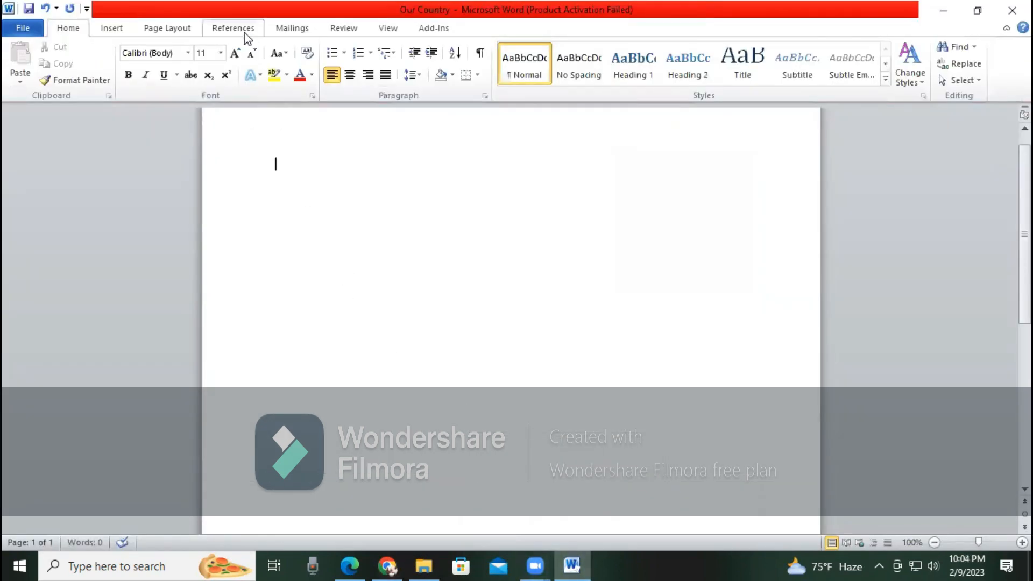
{"action": "left_click", "coordinate": [114, 29]}
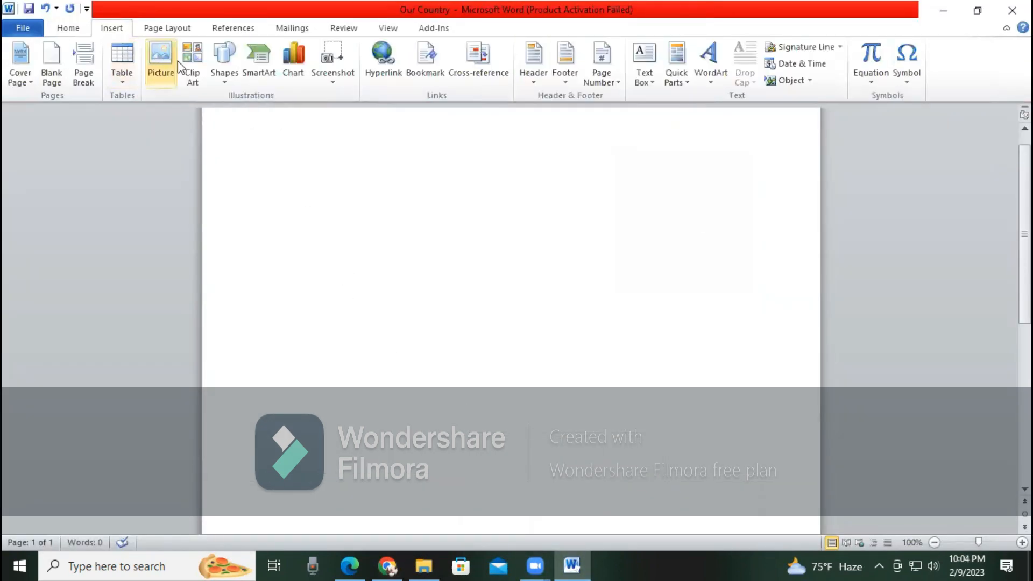
{"action": "left_click", "coordinate": [340, 82]}
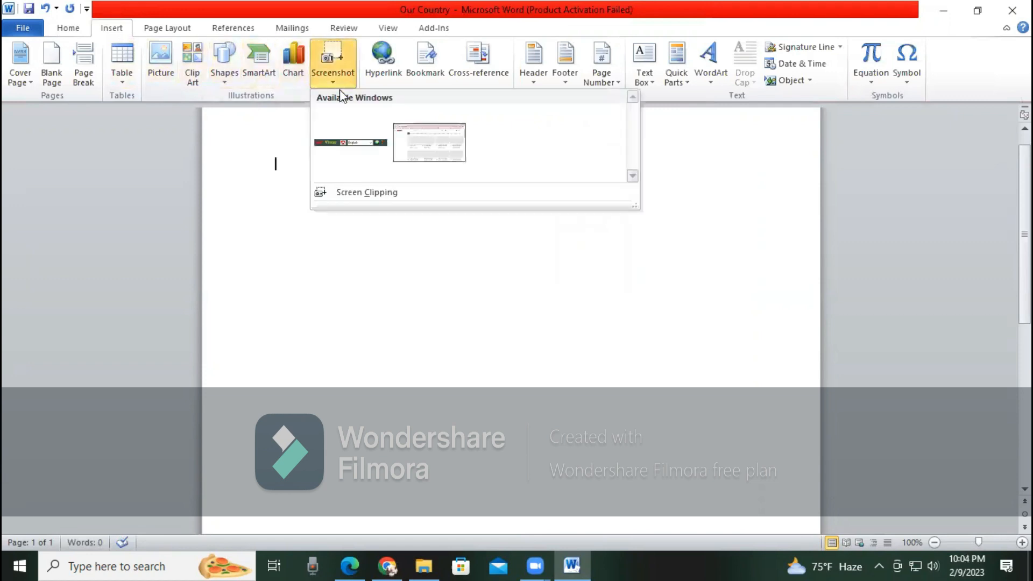
{"action": "left_click", "coordinate": [366, 196]}
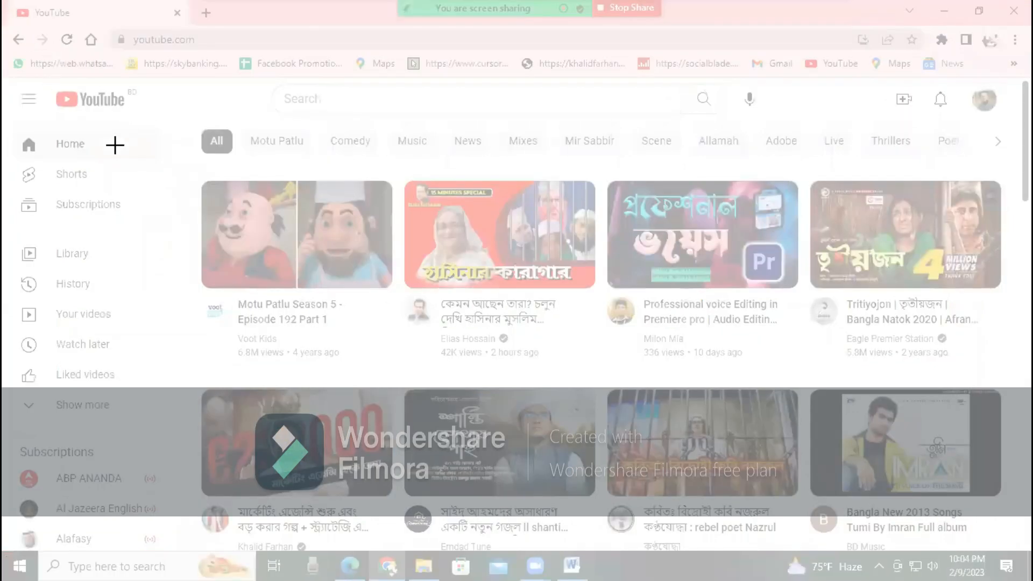
{"action": "left_click_drag", "start_coordinate": [197, 164], "coordinate": [395, 300]}
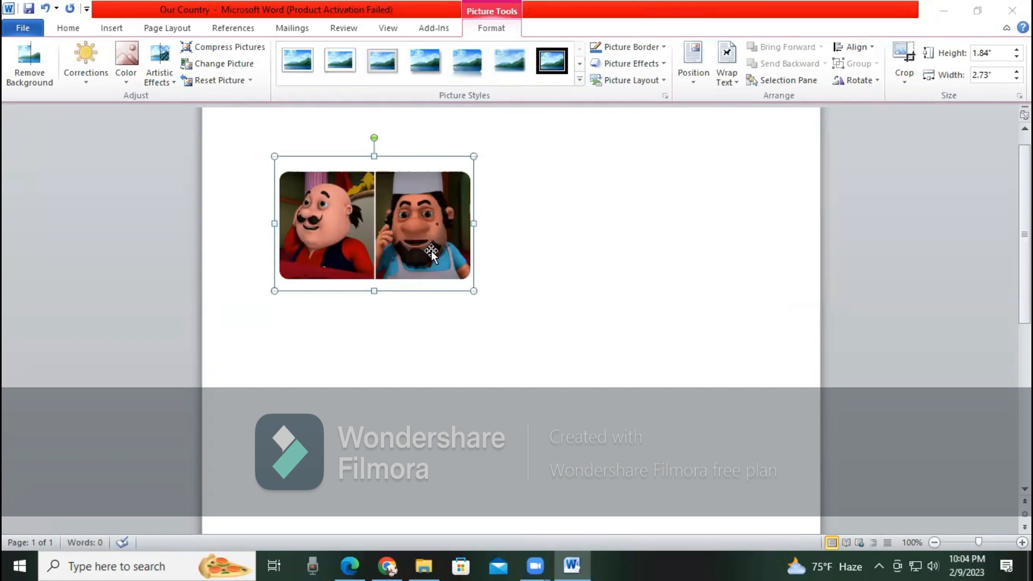
Step: Adjust the clipped picture's size up and down, ending at 2.7" high and 4" wide
{"action": "right_click", "coordinate": [391, 208]}
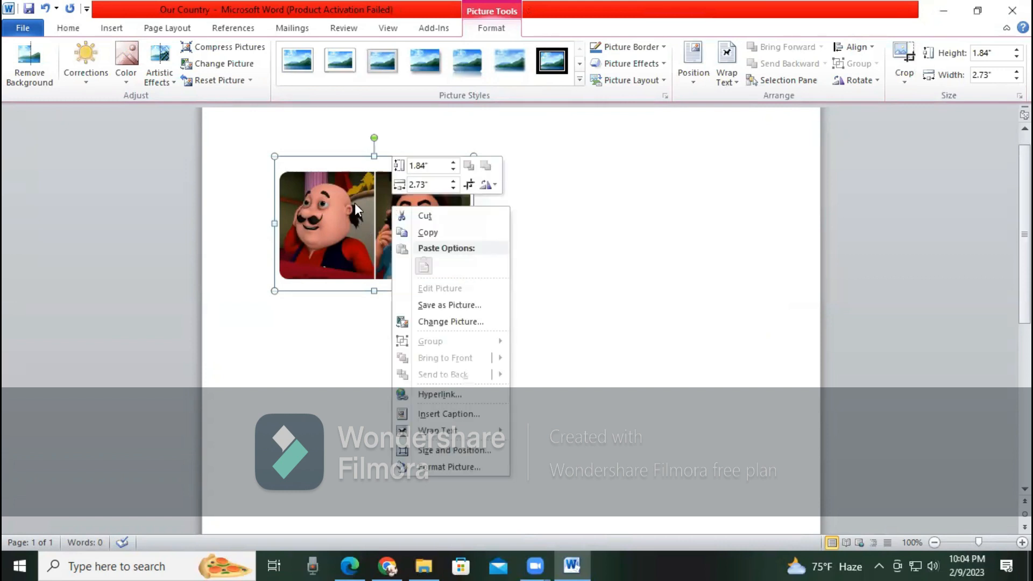
{"action": "left_click", "coordinate": [354, 204]}
{"action": "right_click", "coordinate": [369, 201]}
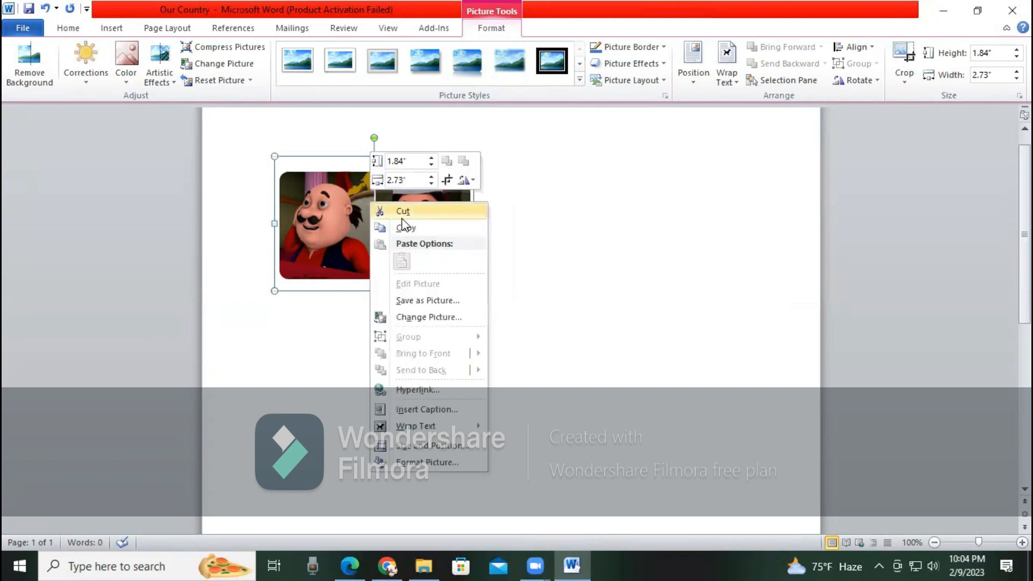
{"action": "left_click", "coordinate": [431, 159]}
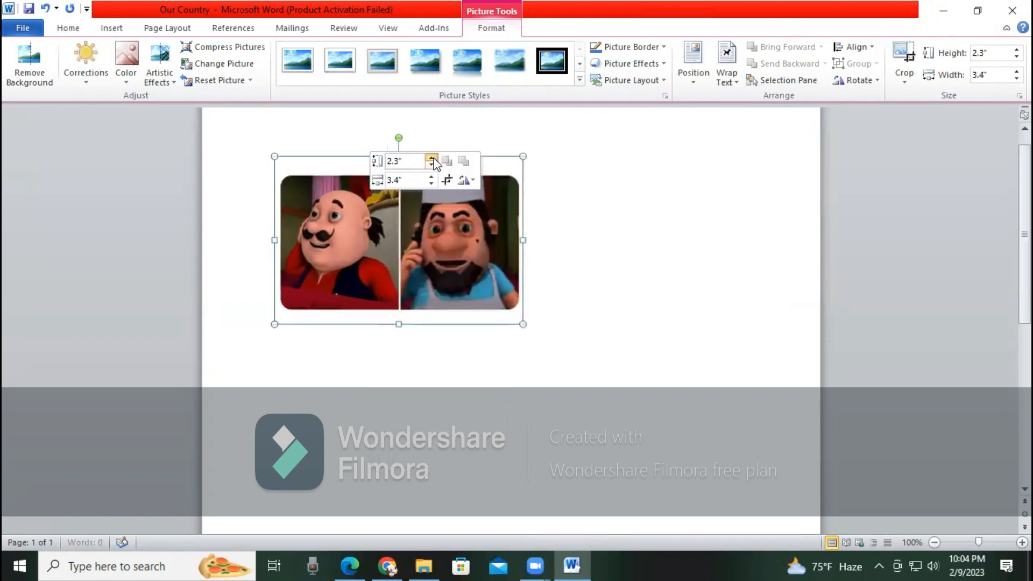
{"action": "left_click", "coordinate": [432, 159]}
{"action": "left_click", "coordinate": [432, 165]}
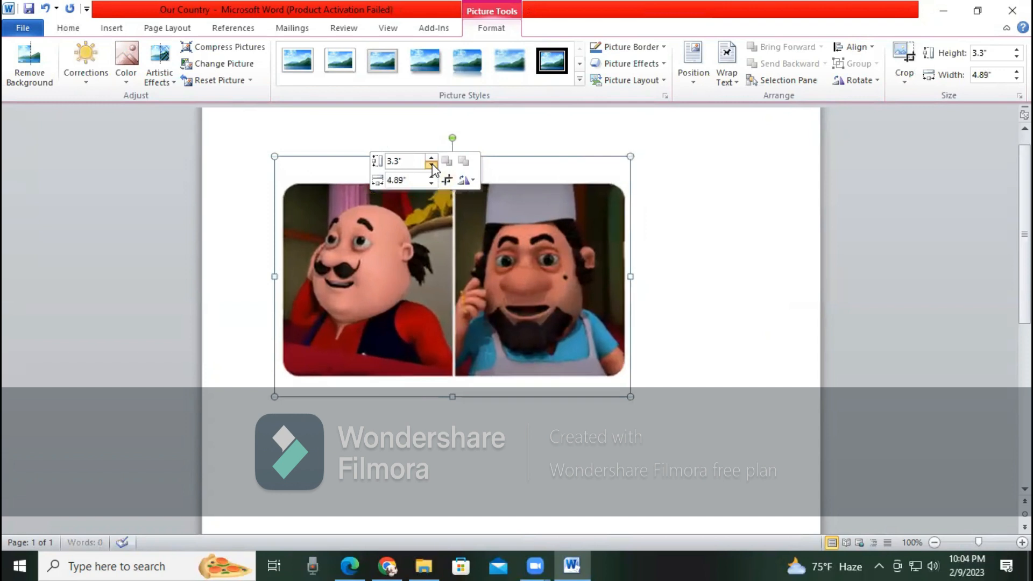
{"action": "left_click", "coordinate": [432, 165]}
{"action": "left_click", "coordinate": [432, 165]}
{"action": "left_click", "coordinate": [432, 176]}
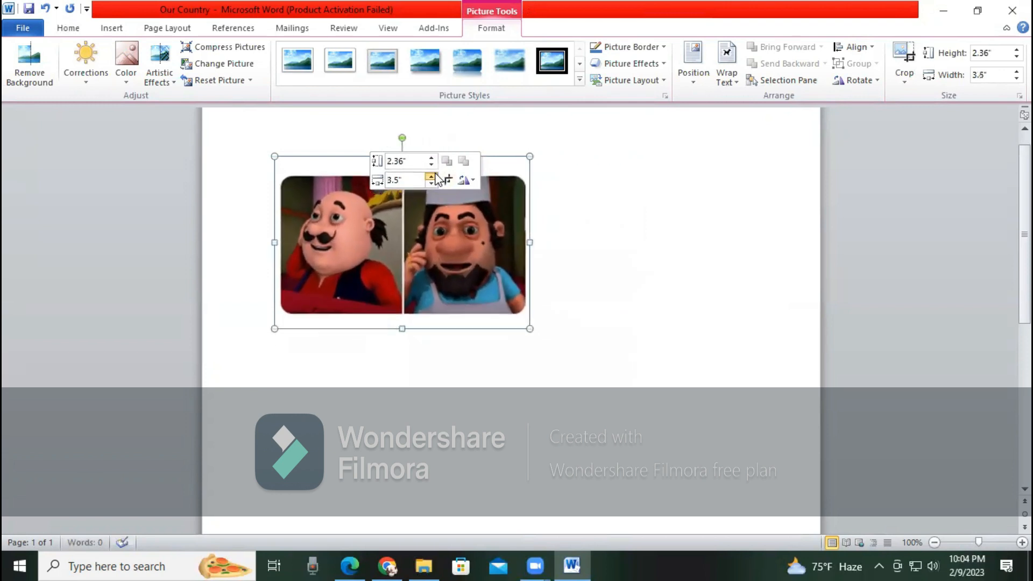
{"action": "left_click", "coordinate": [432, 183]}
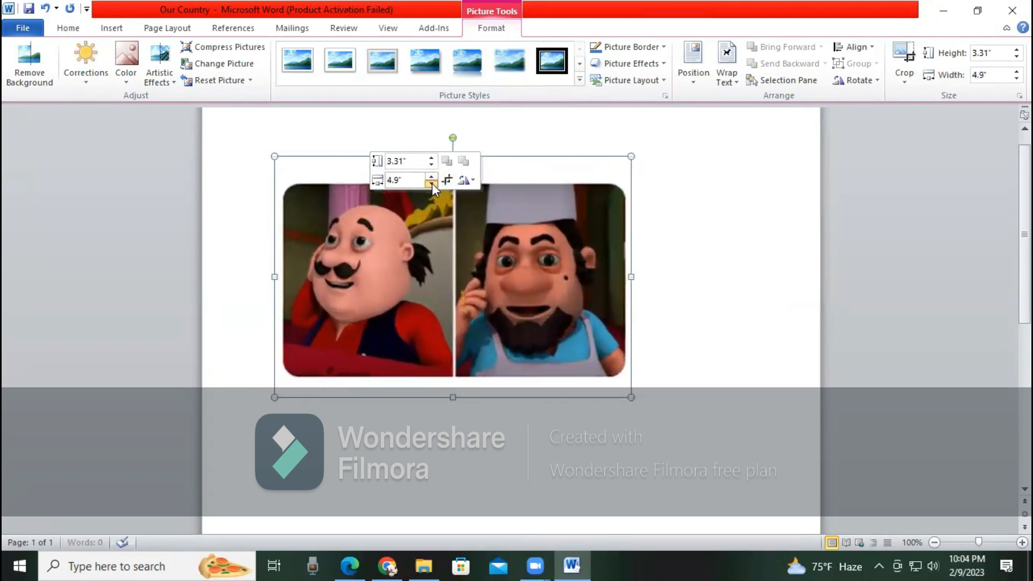
Step: Rotate the picture right by 90° and back left by 90°
{"action": "left_click", "coordinate": [473, 178]}
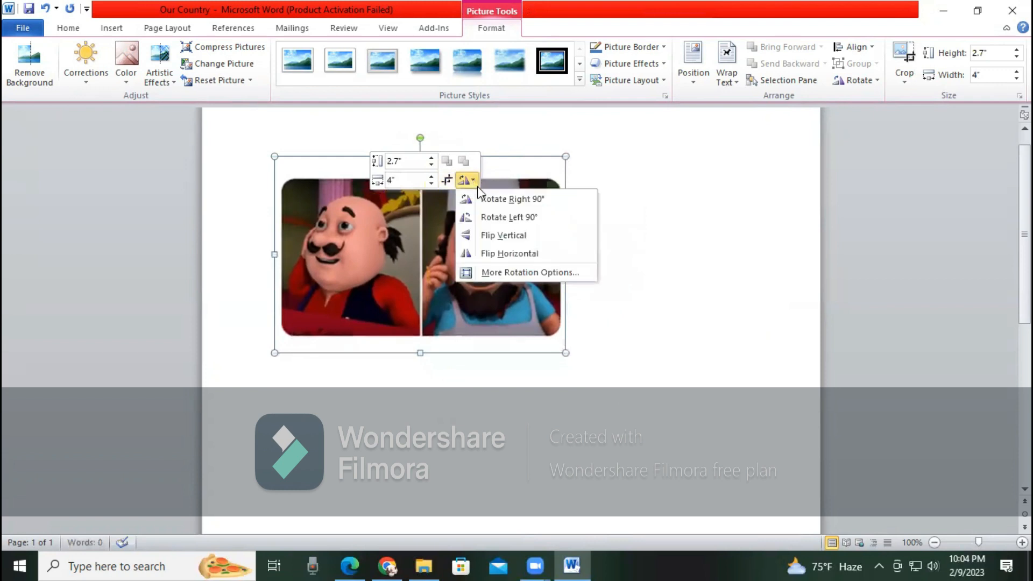
{"action": "left_click", "coordinate": [514, 200]}
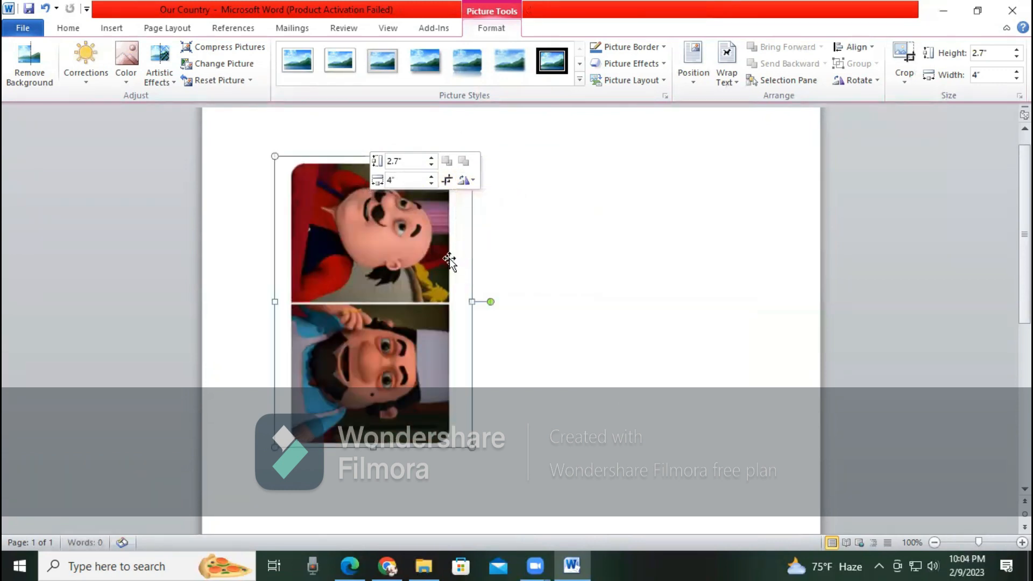
{"action": "left_click", "coordinate": [473, 181]}
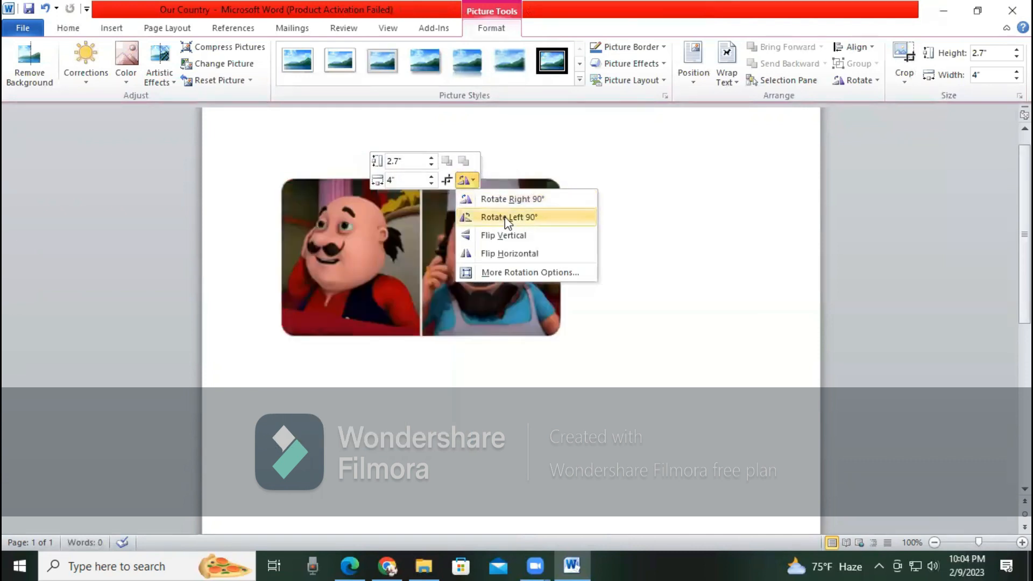
{"action": "left_click", "coordinate": [505, 218]}
Step: Flip the picture vertically, and flip it horizontally as well
{"action": "left_click", "coordinate": [473, 181]}
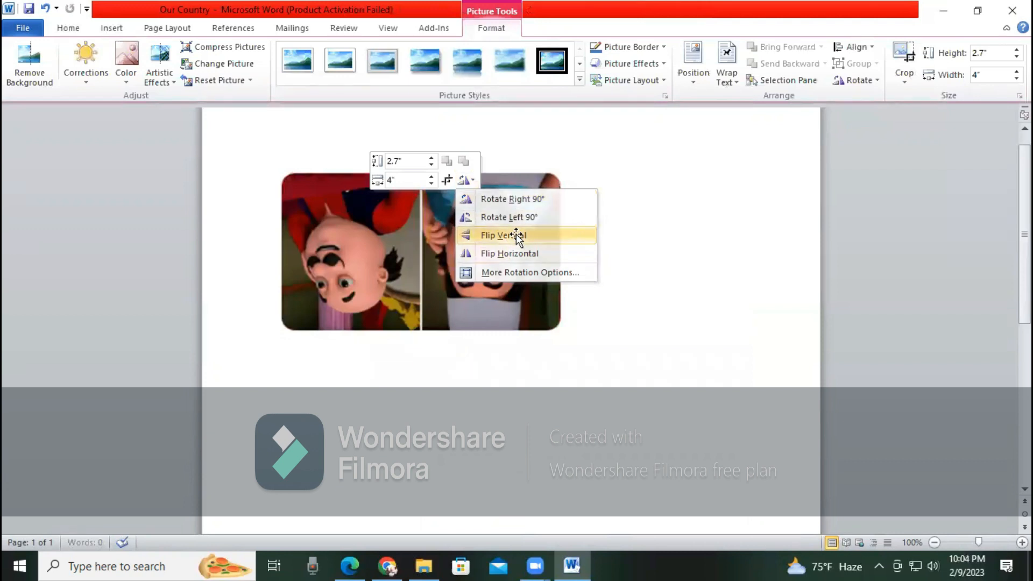
{"action": "left_click", "coordinate": [517, 235]}
{"action": "left_click", "coordinate": [473, 182]}
{"action": "left_click", "coordinate": [510, 254]}
Step: Crop outward by extending the picture's crop frame beyond the image to about 4.21" high and 6.98" wide
{"action": "left_click", "coordinate": [471, 180]}
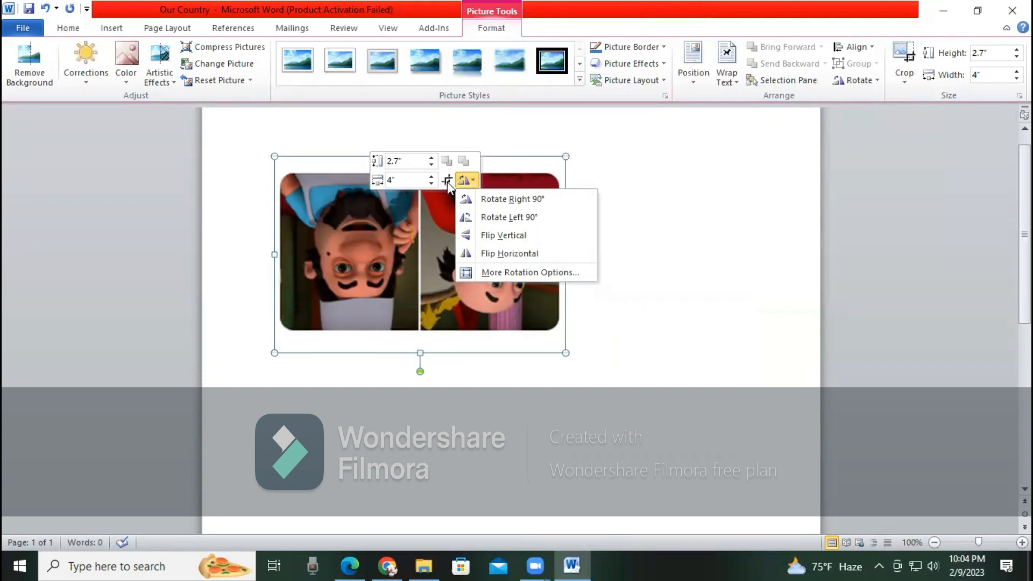
{"action": "left_click", "coordinate": [447, 181]}
{"action": "left_click", "coordinate": [447, 180]}
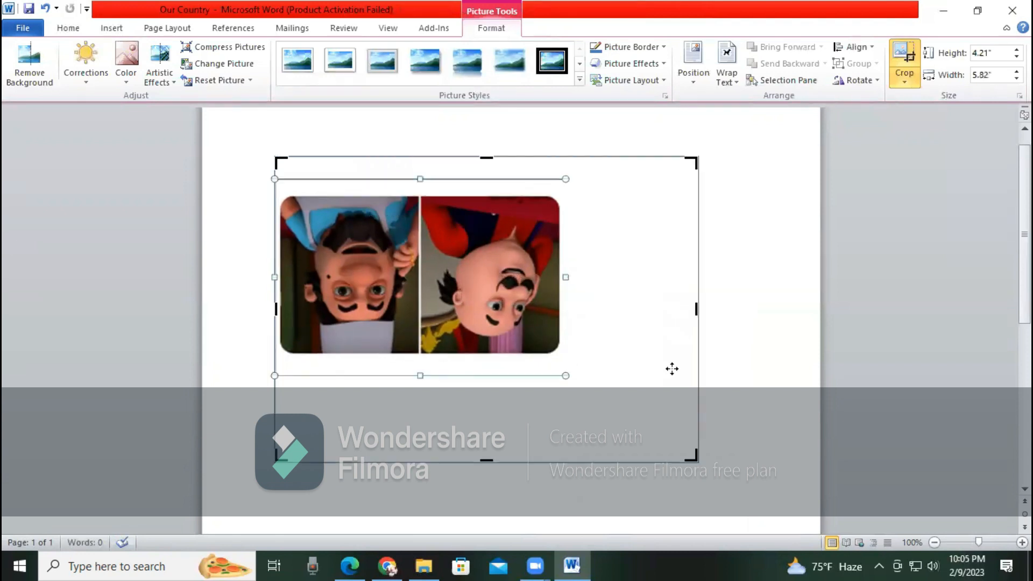
{"action": "left_click_drag", "start_coordinate": [698, 310], "coordinate": [780, 309]}
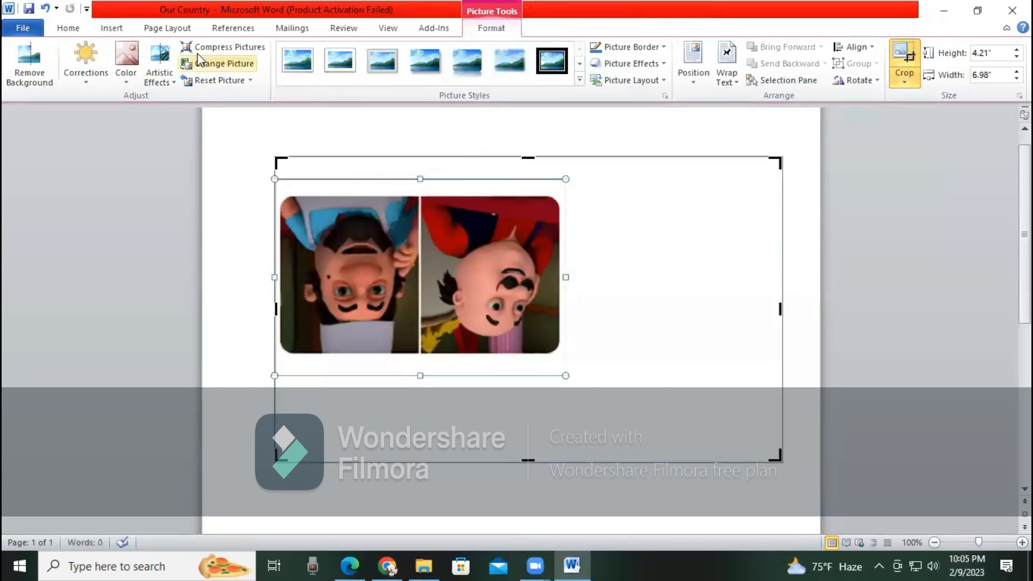
Step: Undo the crop frame changes and the horizontal flip of the picture
{"action": "left_click", "coordinate": [45, 9]}
{"action": "left_click", "coordinate": [45, 9]}
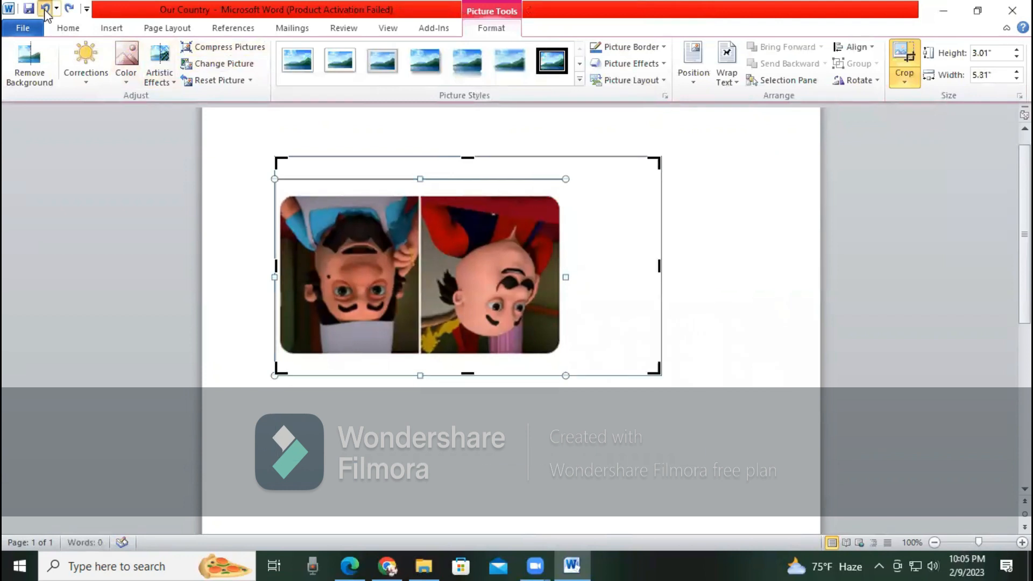
{"action": "left_click", "coordinate": [46, 9]}
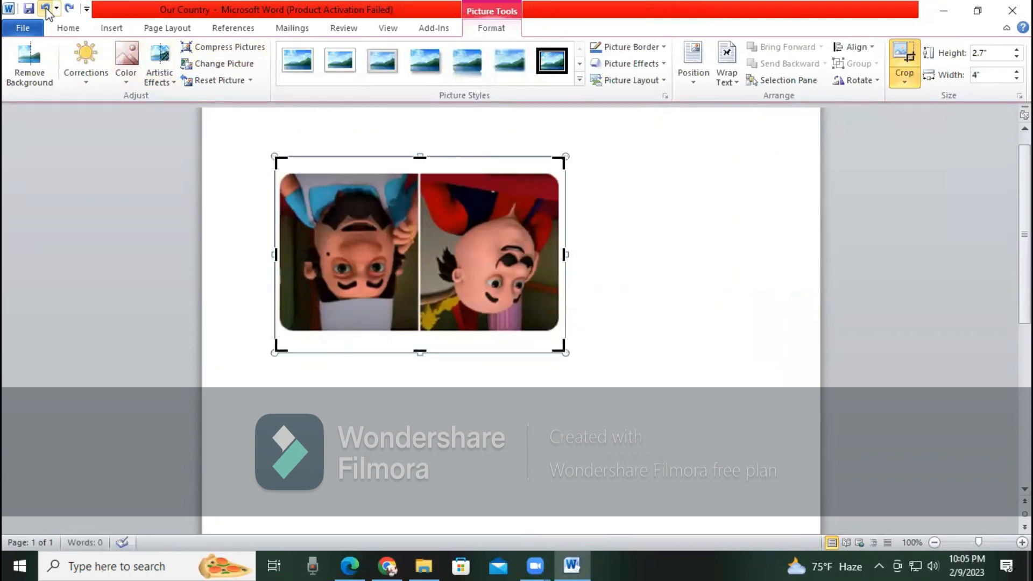
{"action": "left_click", "coordinate": [46, 9]}
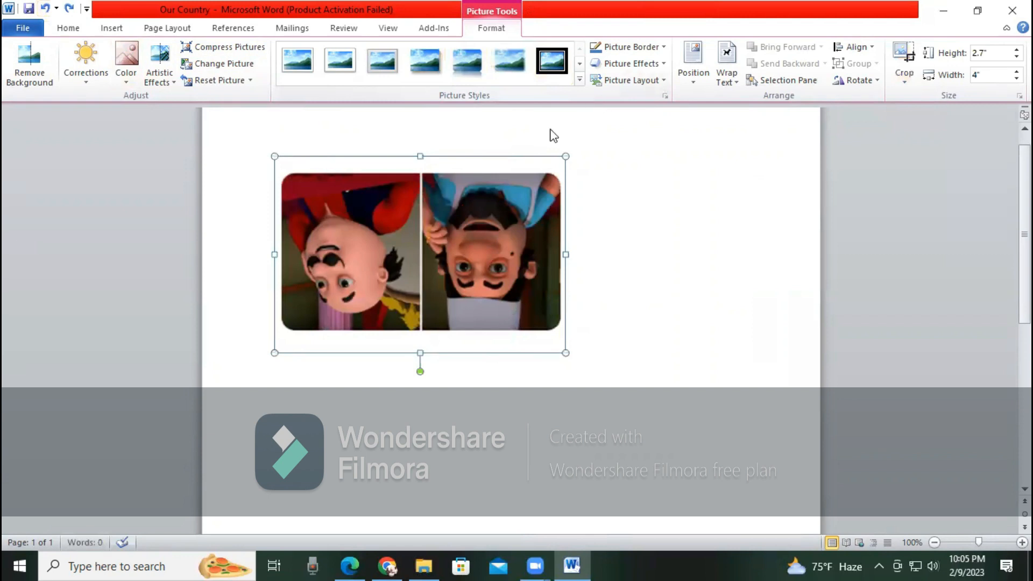
Step: Flip the picture vertically so it stands upright
{"action": "right_click", "coordinate": [399, 214]}
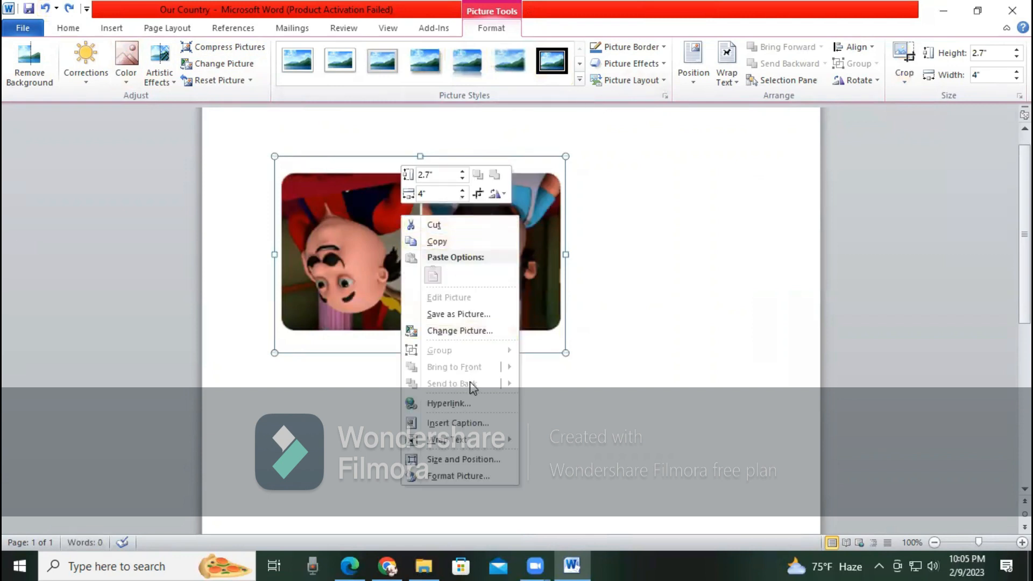
{"action": "left_click", "coordinate": [496, 193]}
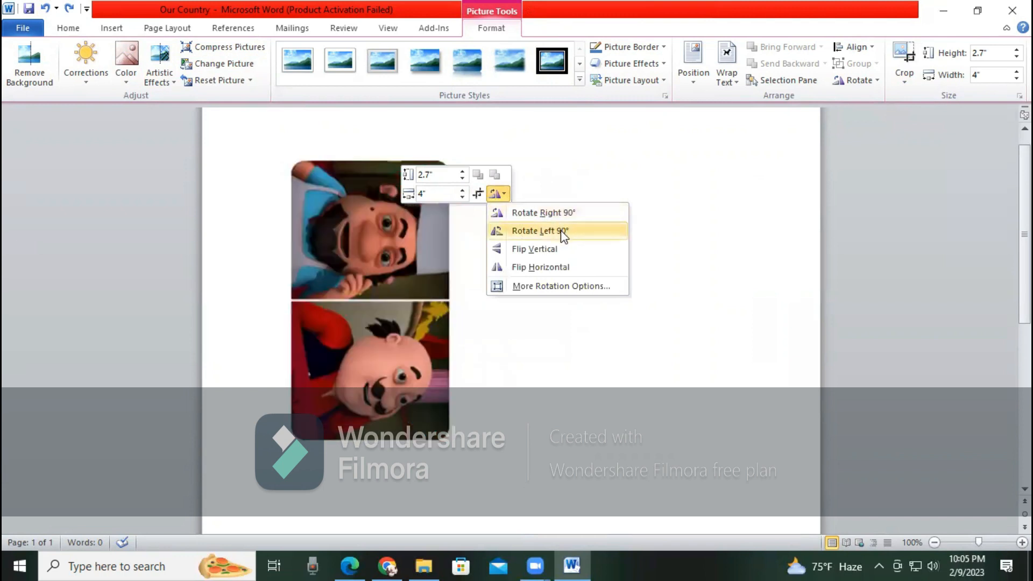
{"action": "left_click", "coordinate": [560, 252]}
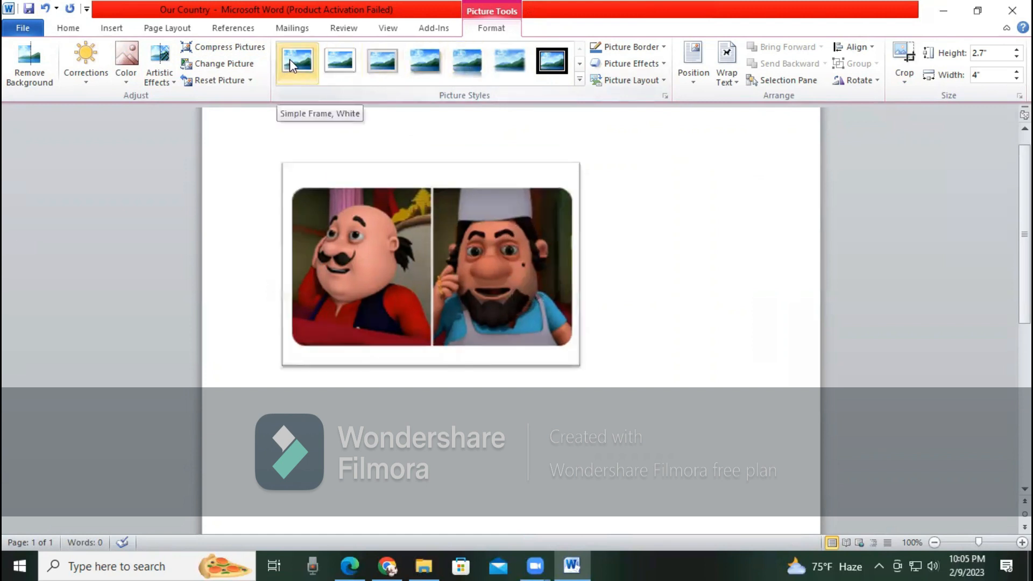
Step: Start a screen capture of the Picture Styles area, outline the style gallery with a red rectangle, and discard the capture
{"action": "key", "text": "Print"}
{"action": "left_click_drag", "start_coordinate": [241, 33], "coordinate": [719, 135]}
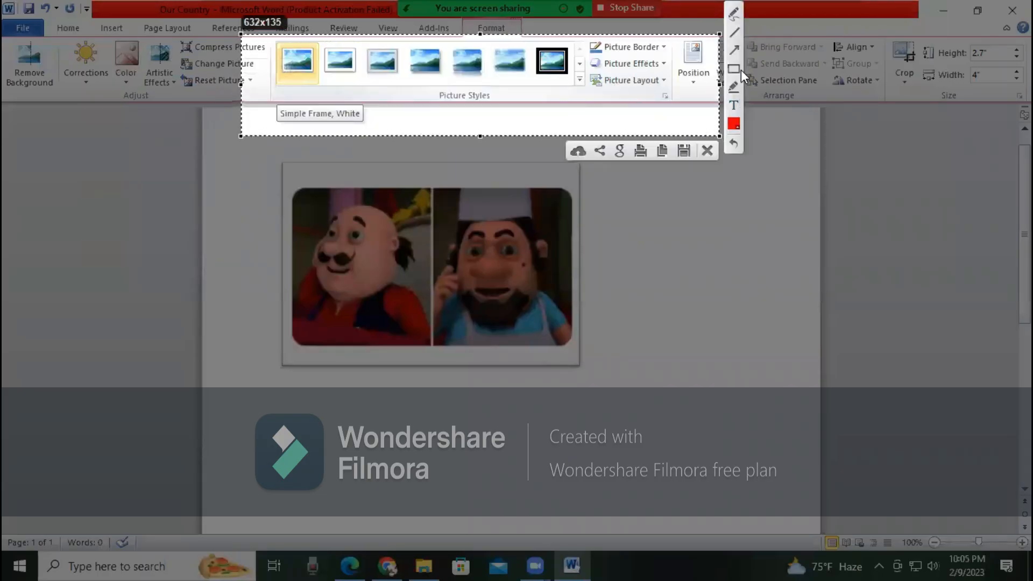
{"action": "mouse_move", "coordinate": [275, 48]}
{"action": "left_mouse_down"}
{"action": "mouse_move", "coordinate": [348, 83]}
{"action": "mouse_move", "coordinate": [572, 81]}
{"action": "left_mouse_up"}
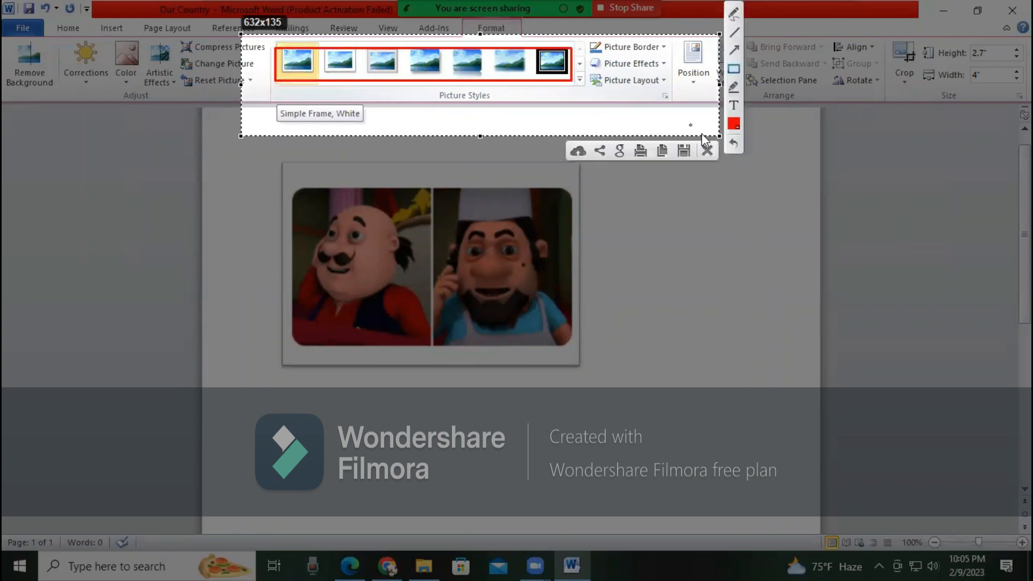
{"action": "left_click", "coordinate": [710, 154]}
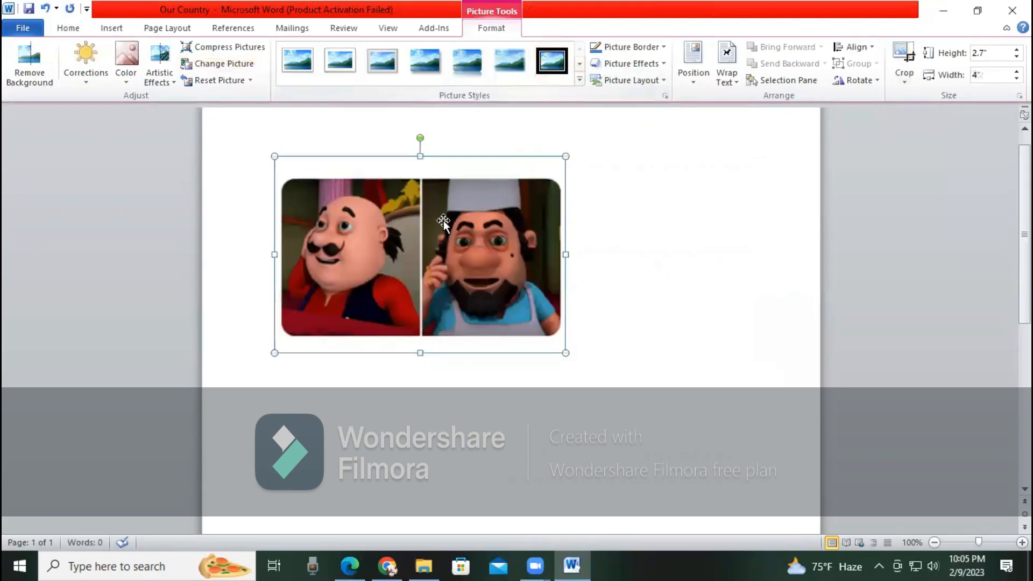
Step: Try several picture styles on the clipped picture, including the black-bordered oval, and apply the thick black matte frame with a shadow
{"action": "left_click", "coordinate": [303, 68]}
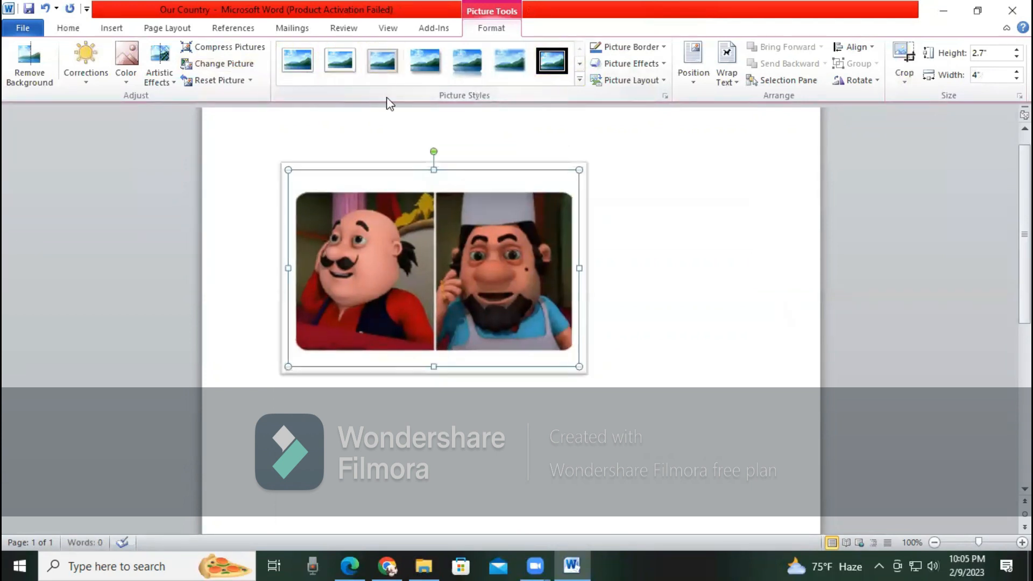
{"action": "left_click", "coordinate": [371, 59]}
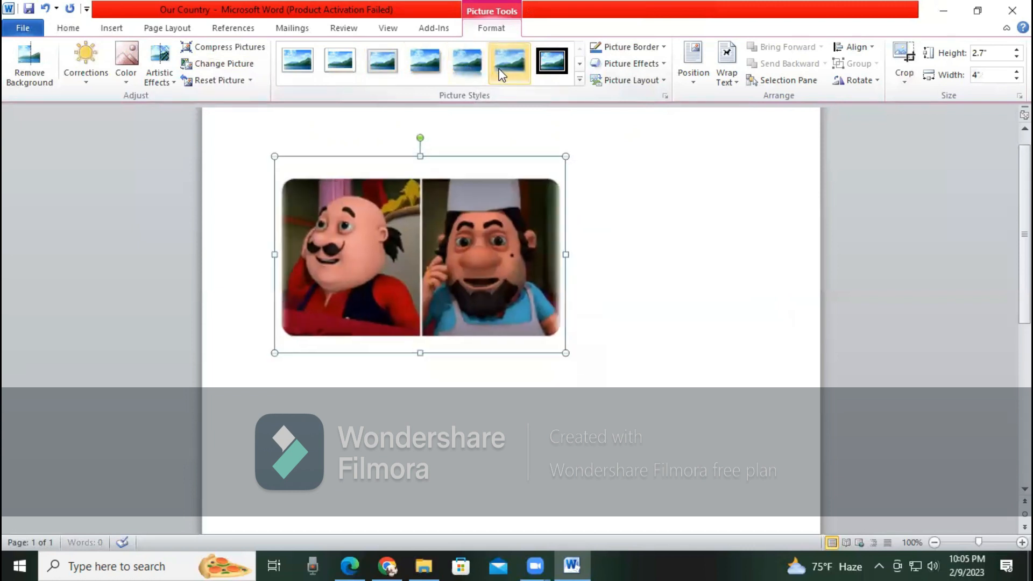
{"action": "left_click", "coordinate": [580, 64]}
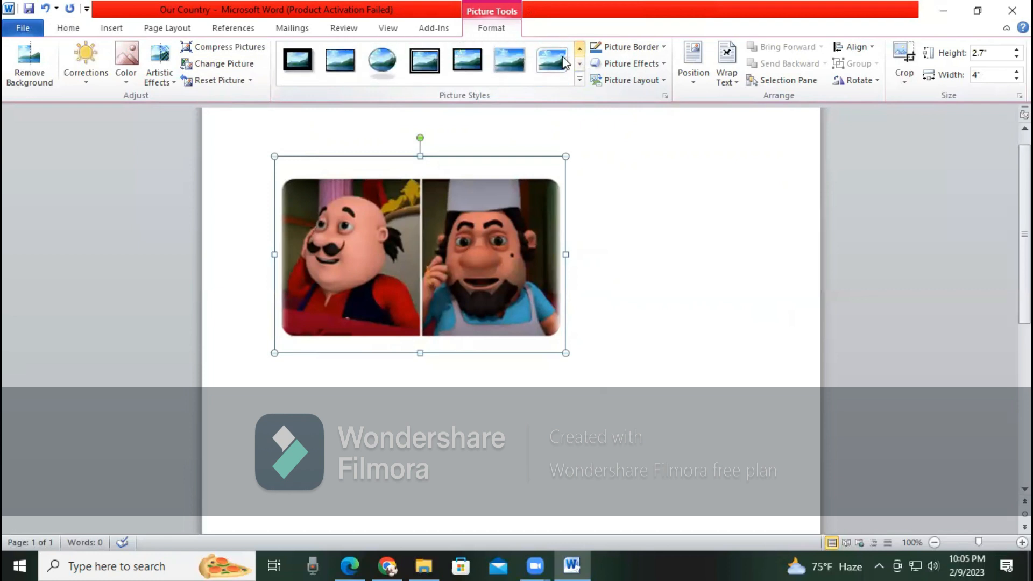
{"action": "left_click", "coordinate": [381, 59]}
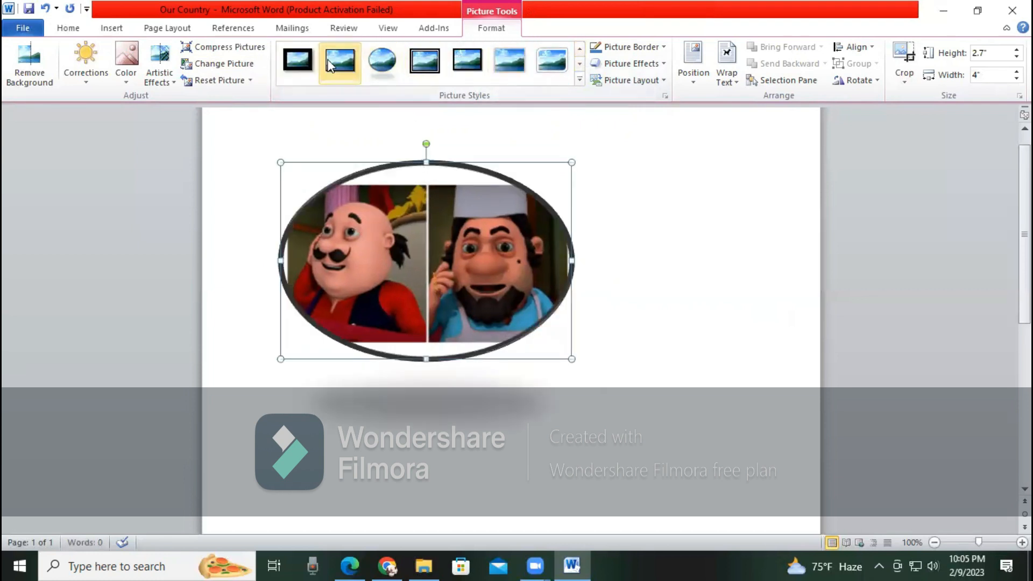
{"action": "left_click", "coordinate": [299, 62]}
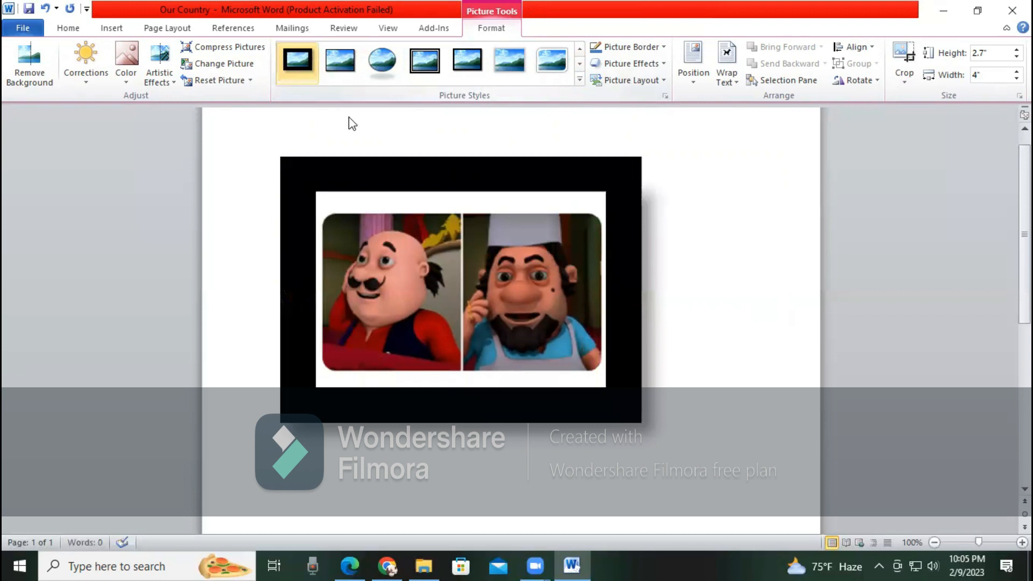
Step: Try several black-framed, reflected and perspective picture styles on the picture, ending with the rounded, beveled light-gray frame
{"action": "left_click", "coordinate": [428, 63]}
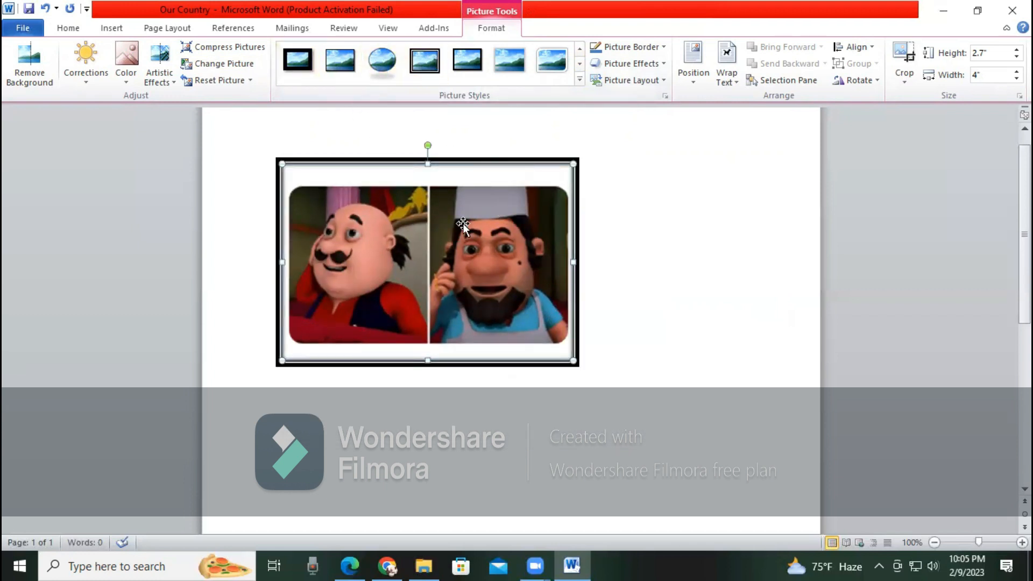
{"action": "left_click", "coordinate": [473, 57]}
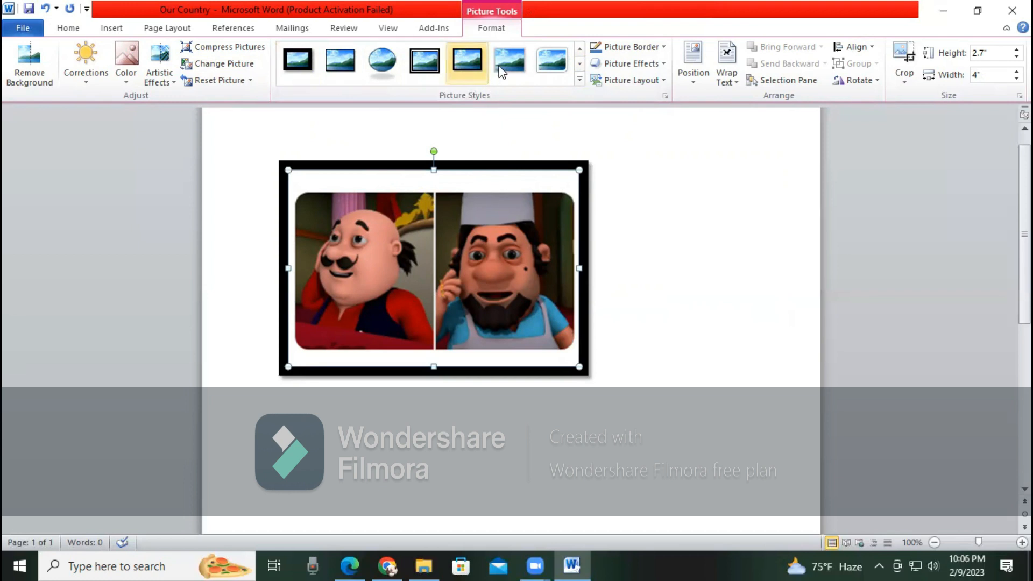
{"action": "left_click", "coordinate": [579, 64]}
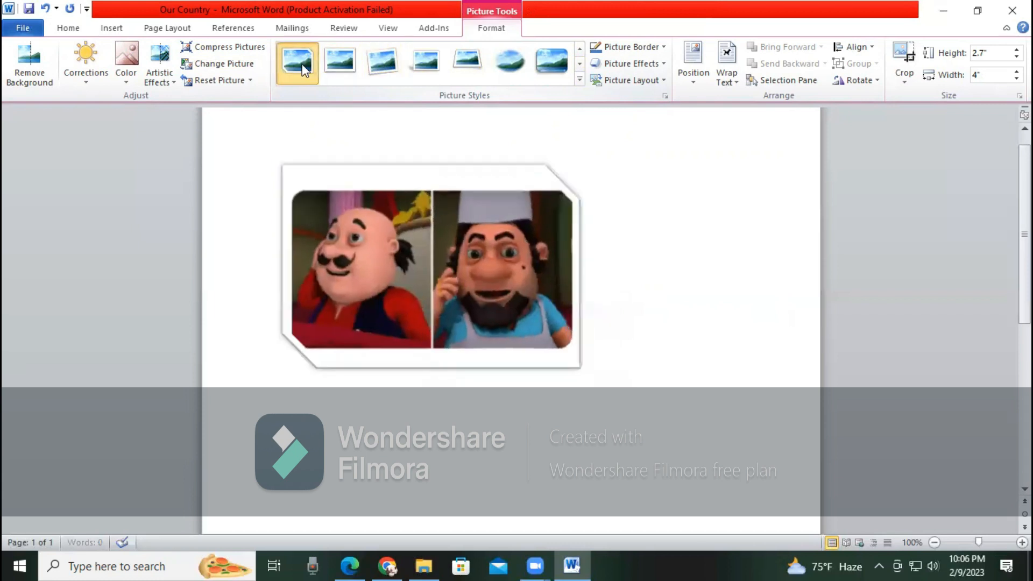
{"action": "left_click", "coordinate": [579, 65]}
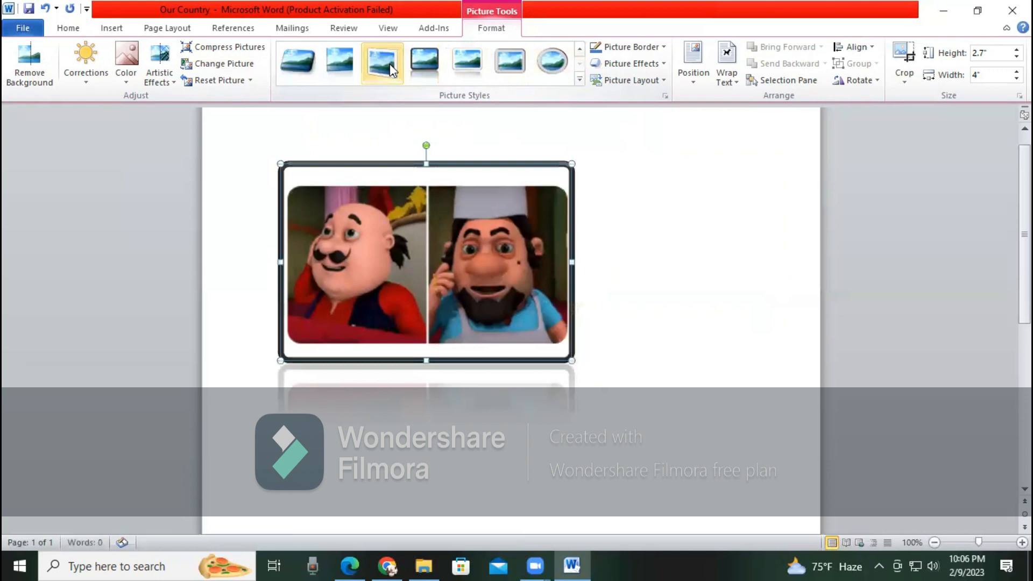
{"action": "left_click", "coordinate": [338, 61]}
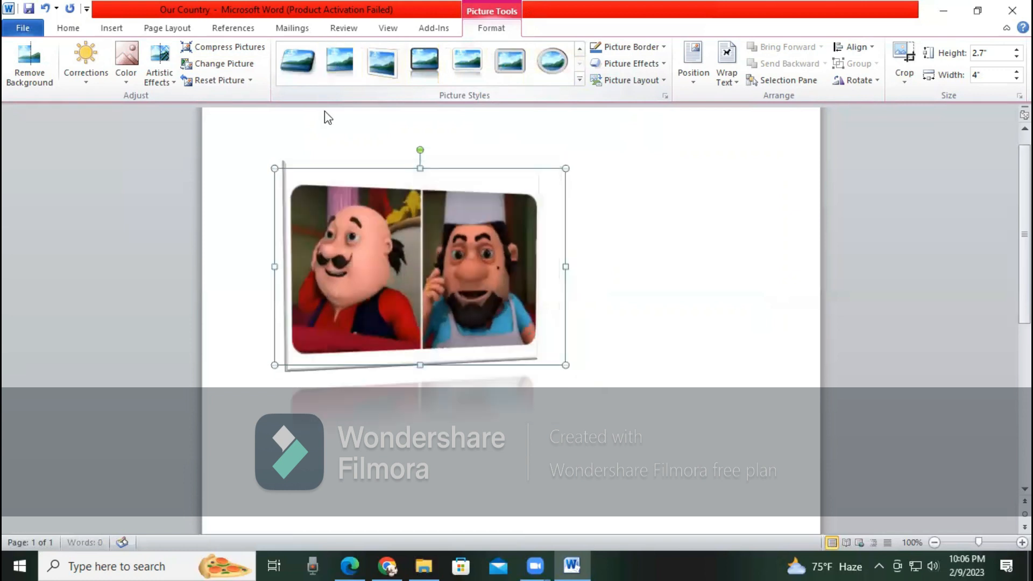
{"action": "left_click", "coordinate": [526, 64]}
Step: Set the picture's border color to standard yellow
{"action": "left_click", "coordinate": [665, 48]}
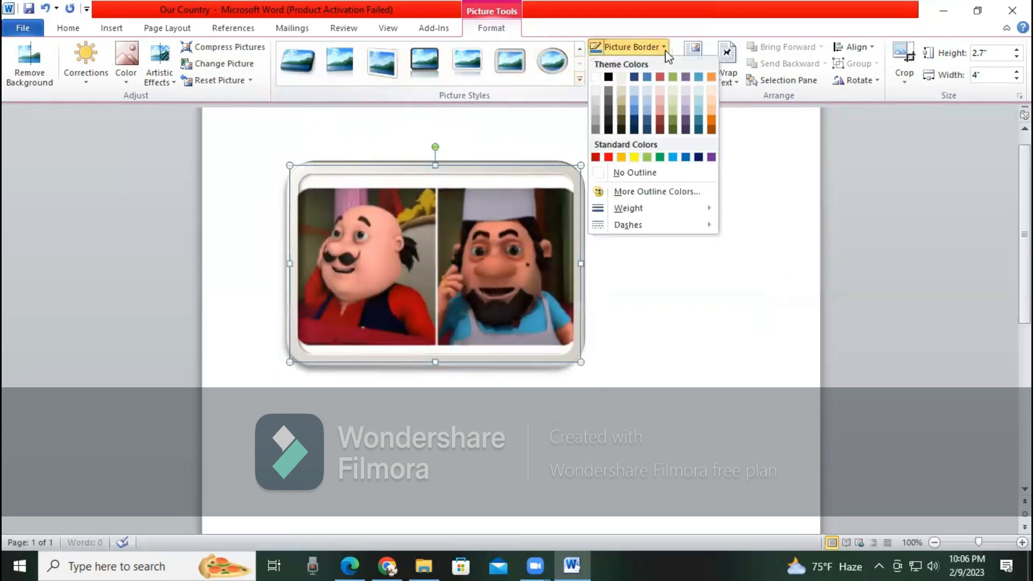
{"action": "left_click", "coordinate": [636, 157]}
{"action": "right_click", "coordinate": [568, 170]}
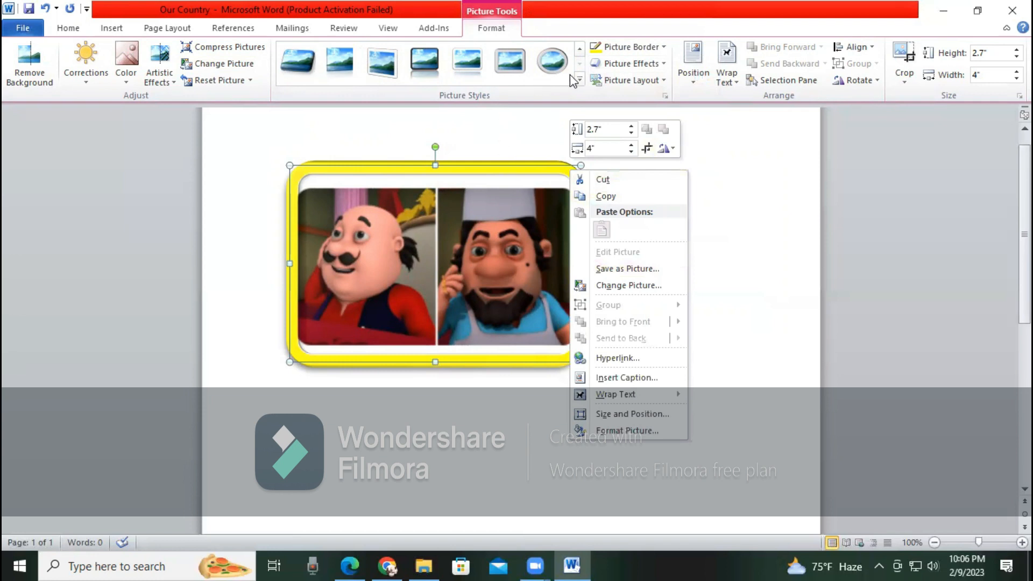
{"action": "left_click", "coordinate": [664, 48]}
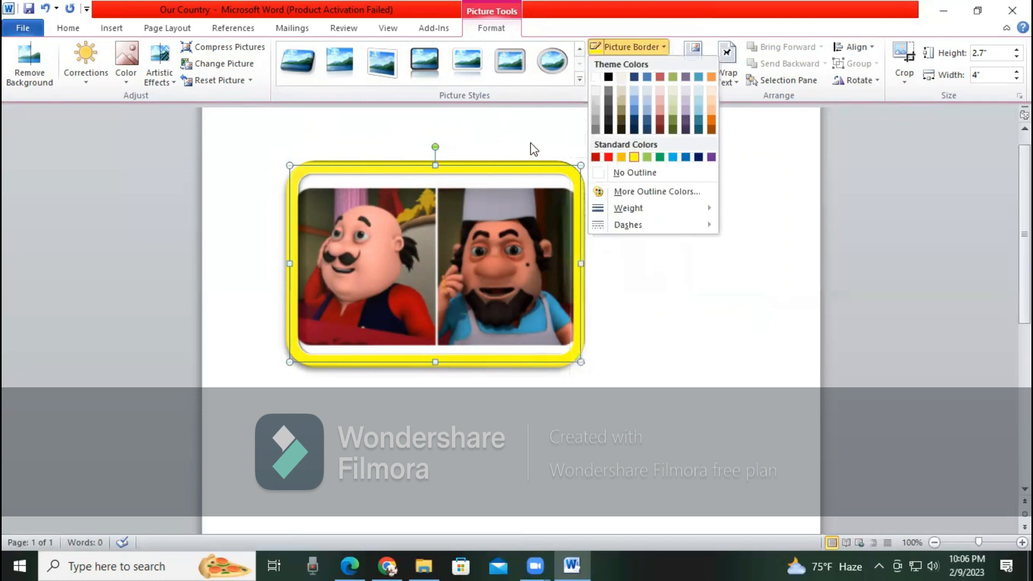
{"action": "left_click", "coordinate": [533, 150]}
Step: Apply the first preset picture effect to the picture
{"action": "left_click", "coordinate": [665, 64]}
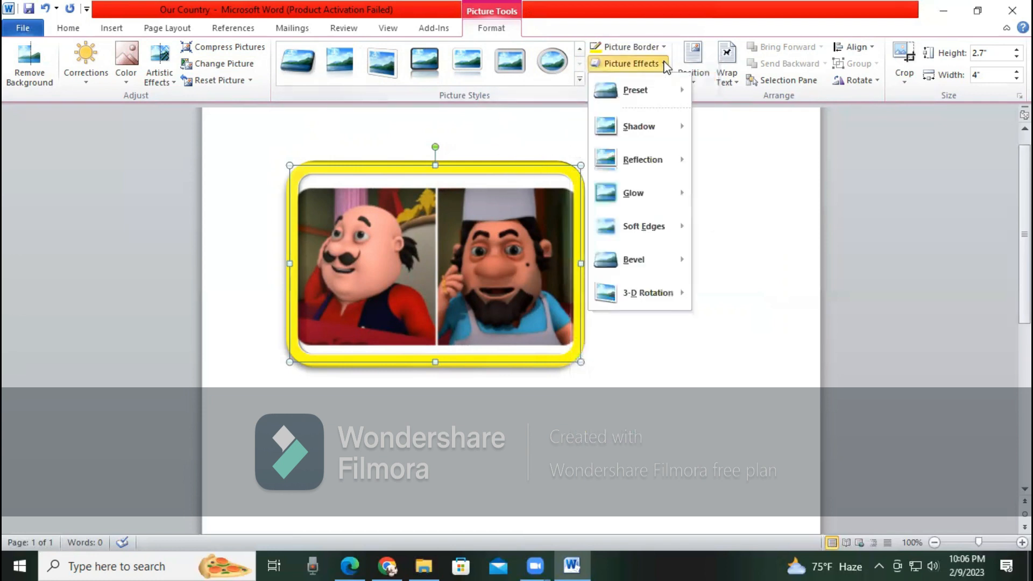
{"action": "mouse_move", "coordinate": [651, 89]}
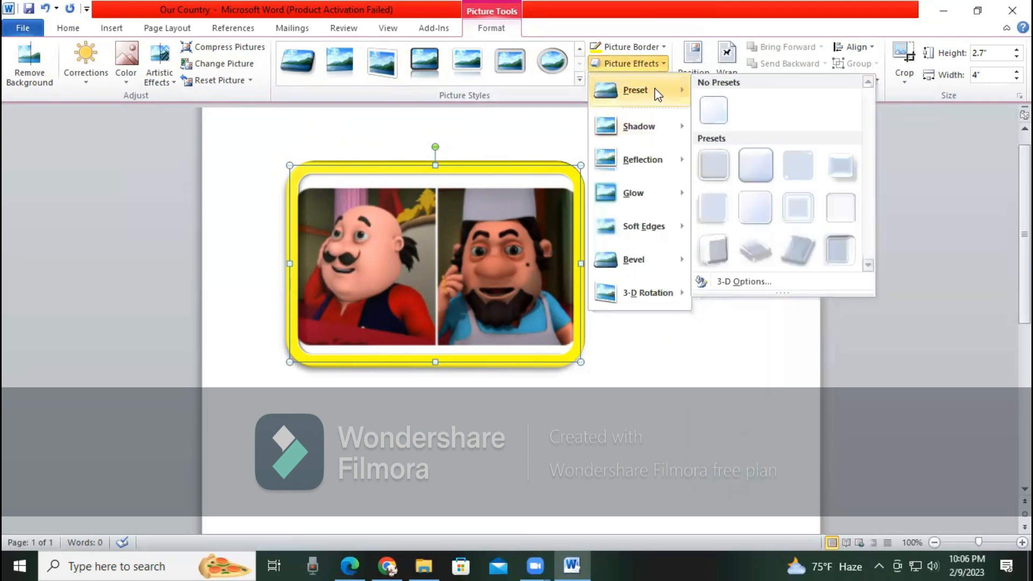
{"action": "left_click", "coordinate": [715, 159]}
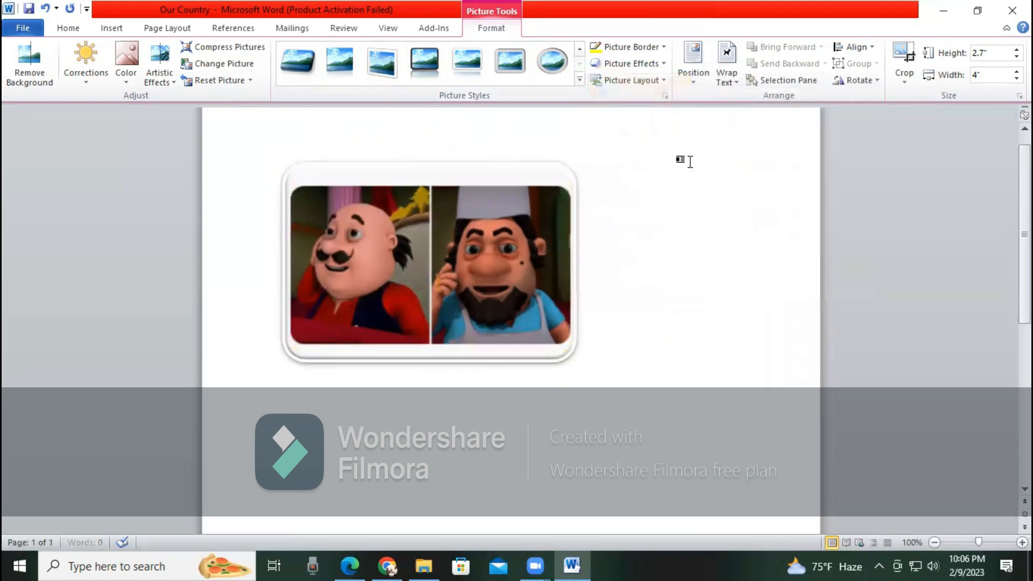
Step: Start a screen capture of the Picture Effects choices, outline each category from Preset to 3-D Rotation in red, and discard the capture
{"action": "left_click", "coordinate": [664, 65]}
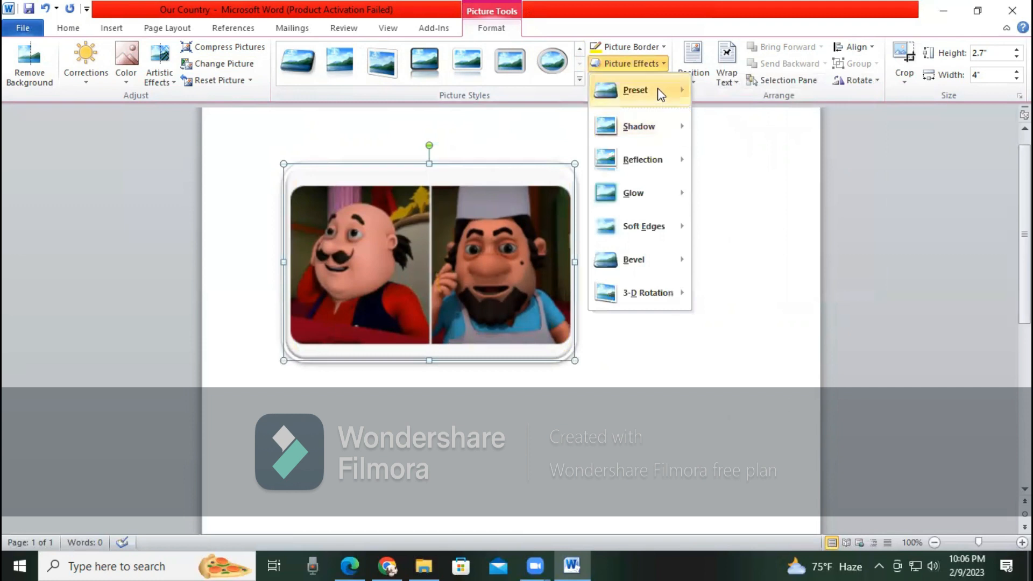
{"action": "mouse_move", "coordinate": [657, 89]}
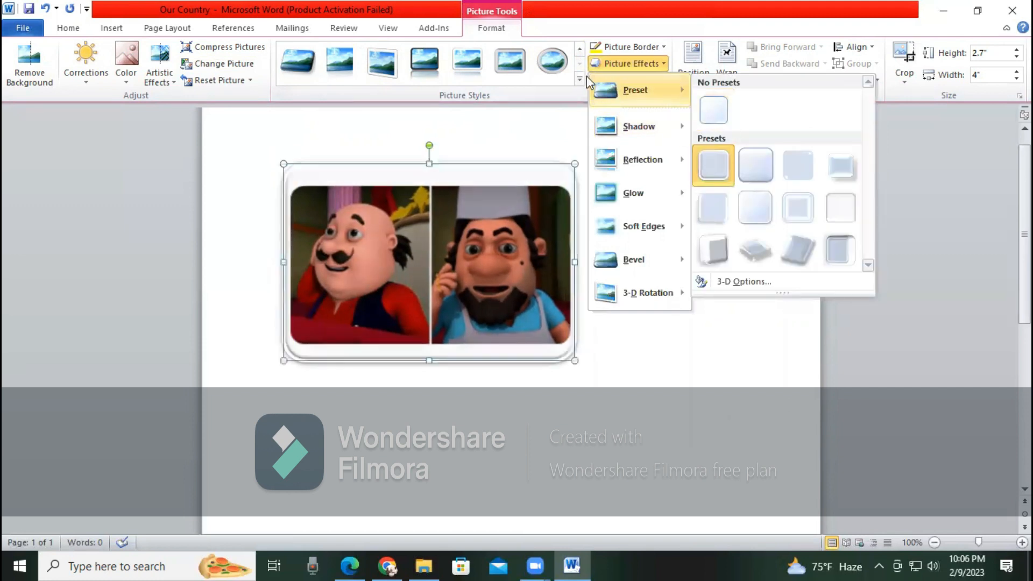
{"action": "key", "text": "Print"}
{"action": "left_click_drag", "start_coordinate": [533, 39], "coordinate": [759, 405]}
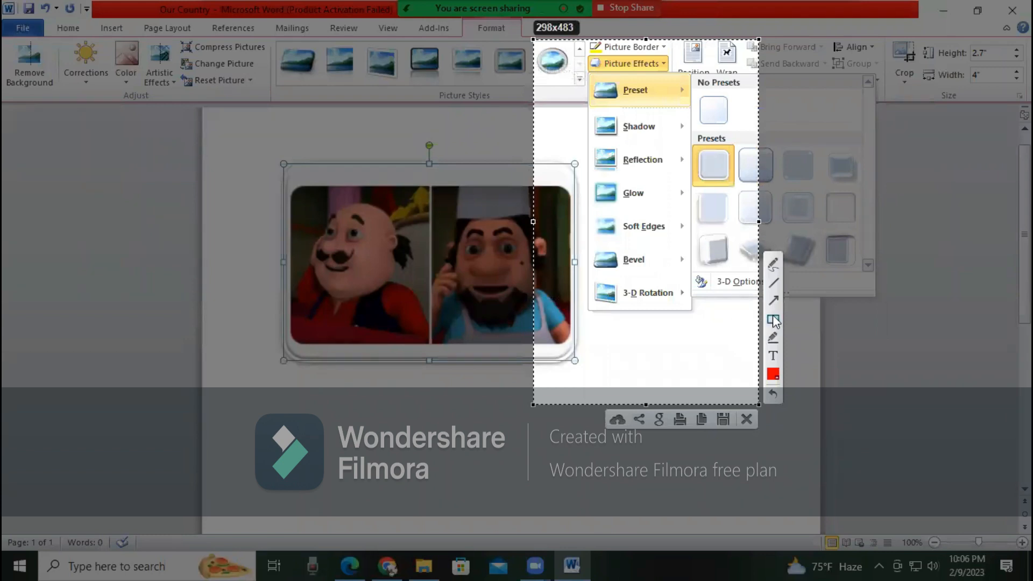
{"action": "left_click_drag", "start_coordinate": [589, 77], "coordinate": [656, 100]}
{"action": "mouse_move", "coordinate": [590, 109]}
{"action": "left_mouse_down"}
{"action": "mouse_move", "coordinate": [657, 143]}
{"action": "mouse_move", "coordinate": [680, 142]}
{"action": "left_mouse_up"}
{"action": "left_click_drag", "start_coordinate": [592, 142], "coordinate": [717, 182]}
{"action": "mouse_move", "coordinate": [595, 179]}
{"action": "left_mouse_down"}
{"action": "mouse_move", "coordinate": [612, 211]}
{"action": "mouse_move", "coordinate": [687, 203]}
{"action": "left_mouse_up"}
{"action": "left_click_drag", "start_coordinate": [593, 214], "coordinate": [688, 236]}
{"action": "left_click_drag", "start_coordinate": [592, 247], "coordinate": [663, 272]}
{"action": "left_click_drag", "start_coordinate": [590, 278], "coordinate": [698, 302]}
{"action": "left_click", "coordinate": [748, 414]}
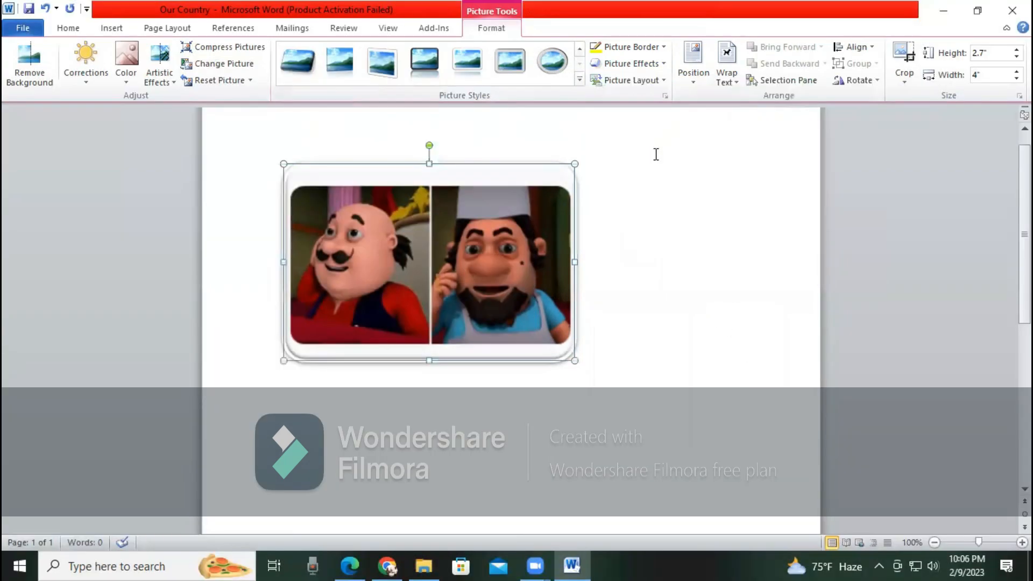
Step: Capture the Shadow effect gallery, outline the Outer and Inner headings and their shadow variations in red, and discard the capture
{"action": "left_click", "coordinate": [665, 65]}
{"action": "mouse_move", "coordinate": [624, 128]}
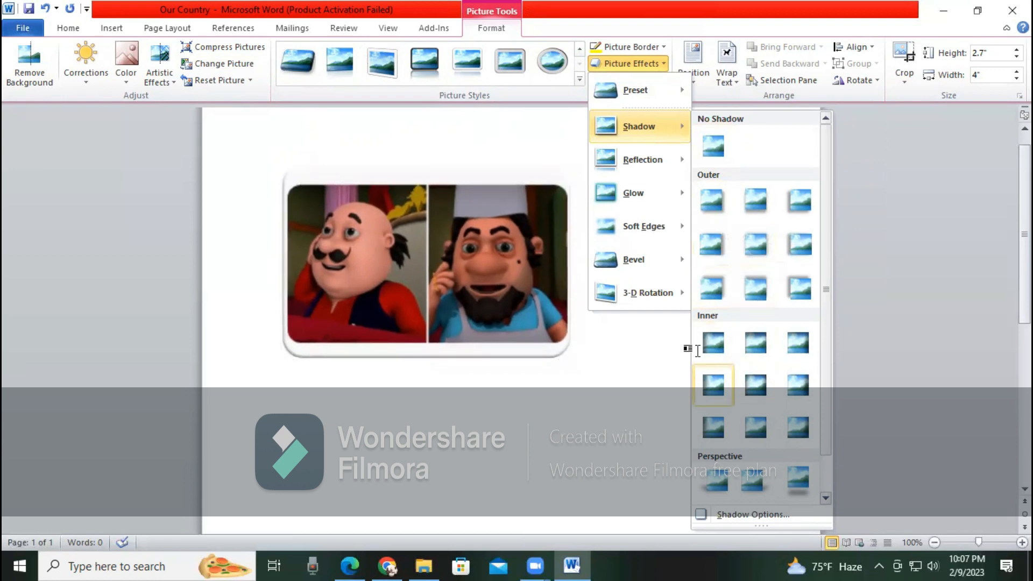
{"action": "key", "text": "Print"}
{"action": "mouse_move", "coordinate": [676, 116]}
{"action": "left_mouse_down"}
{"action": "mouse_move", "coordinate": [699, 432]}
{"action": "mouse_move", "coordinate": [911, 541]}
{"action": "left_mouse_up"}
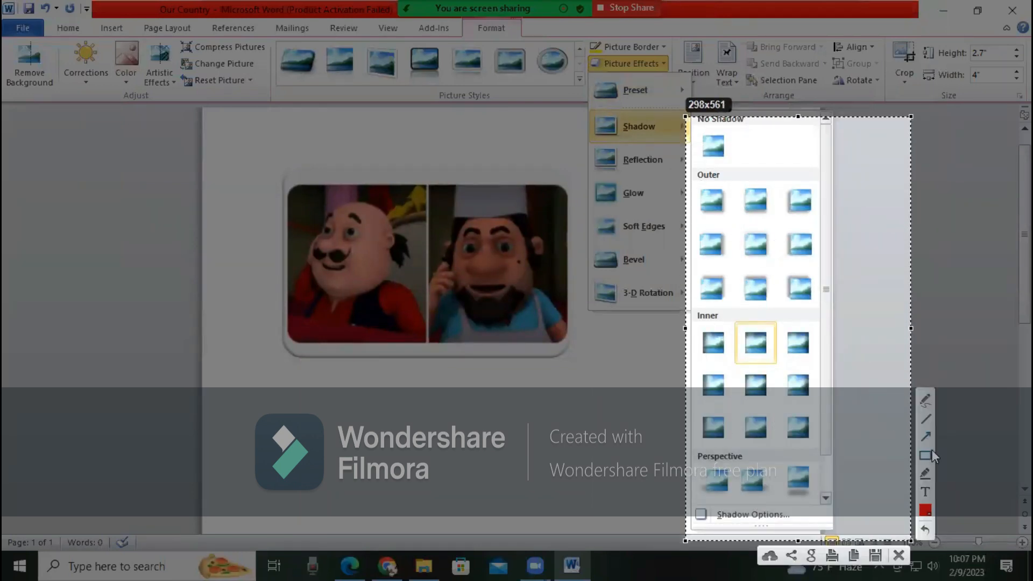
{"action": "mouse_move", "coordinate": [692, 184]}
{"action": "left_mouse_down"}
{"action": "mouse_move", "coordinate": [809, 277]}
{"action": "mouse_move", "coordinate": [827, 309]}
{"action": "left_mouse_up"}
{"action": "left_click_drag", "start_coordinate": [692, 162], "coordinate": [730, 185]}
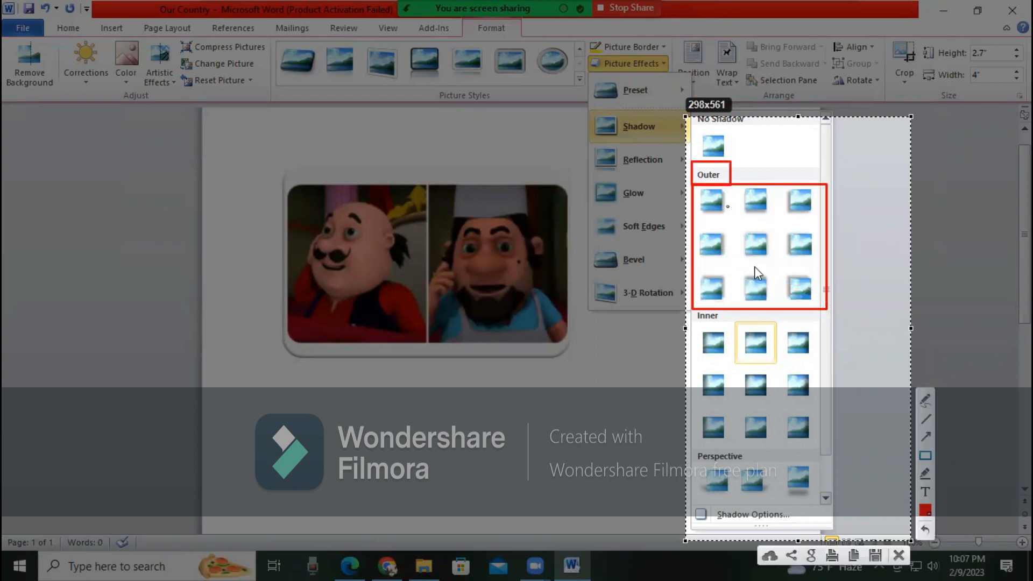
{"action": "left_click_drag", "start_coordinate": [697, 332], "coordinate": [833, 497]}
{"action": "left_click_drag", "start_coordinate": [695, 308], "coordinate": [725, 325]}
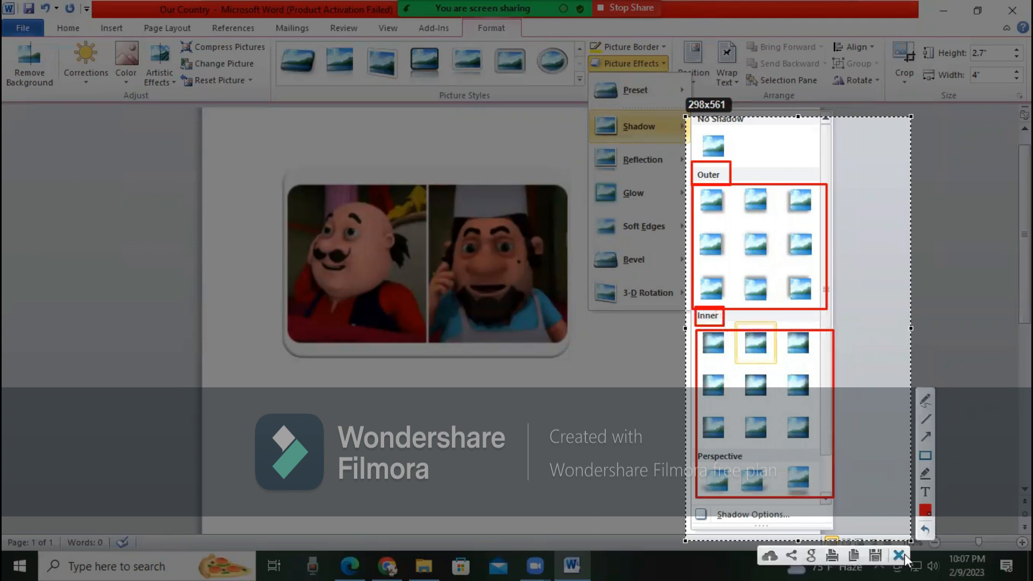
{"action": "left_click", "coordinate": [904, 554]}
Step: Try the centered outer shadow on the picture and replace it with the centered inner shadow
{"action": "left_click", "coordinate": [667, 67]}
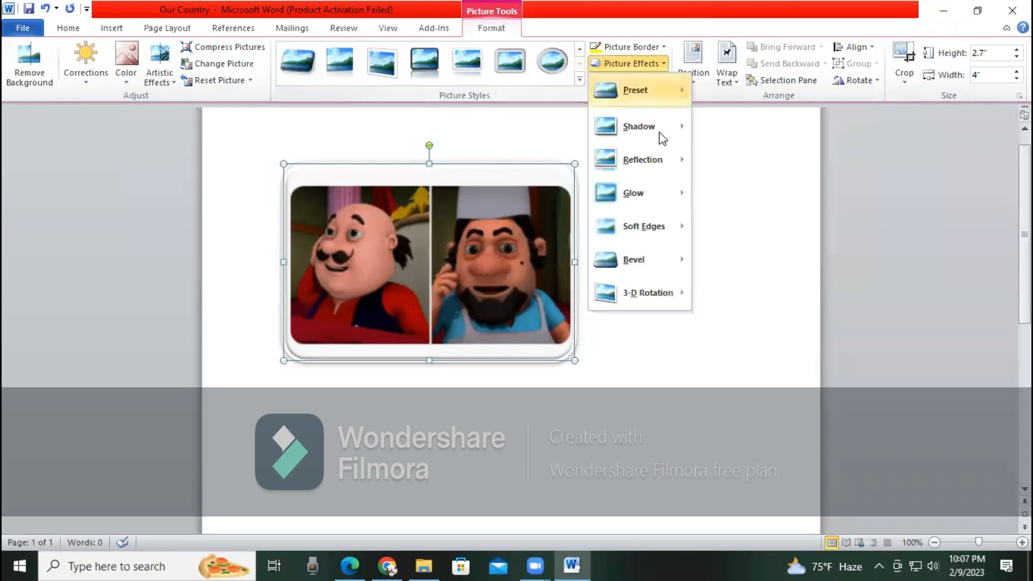
{"action": "mouse_move", "coordinate": [674, 134]}
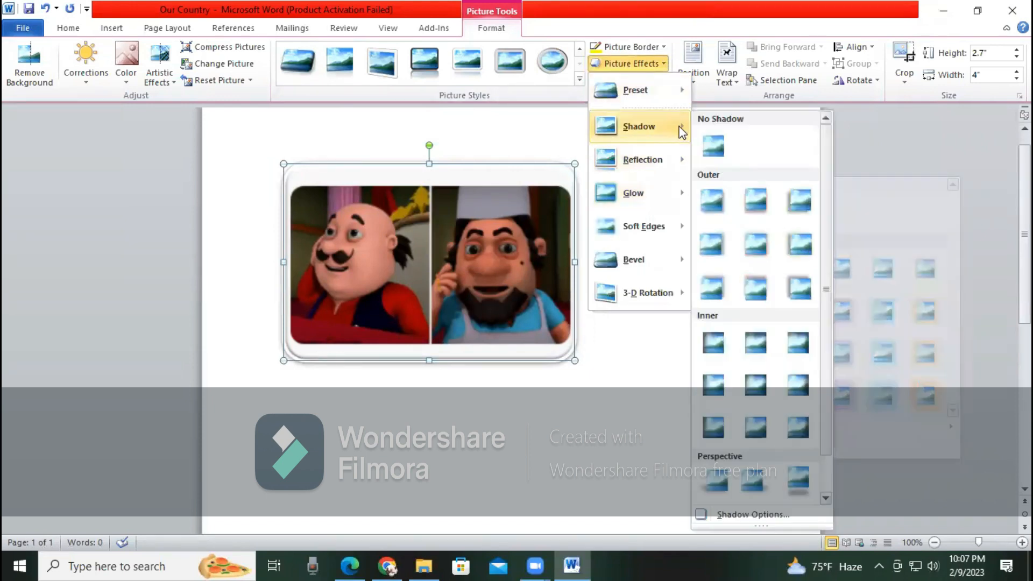
{"action": "left_click", "coordinate": [748, 244]}
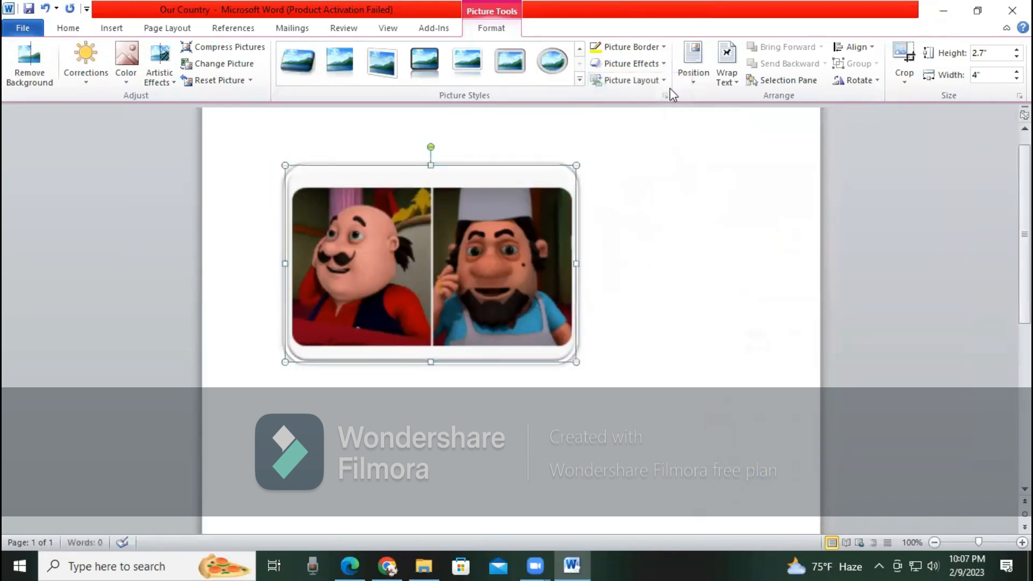
{"action": "left_click", "coordinate": [667, 60]}
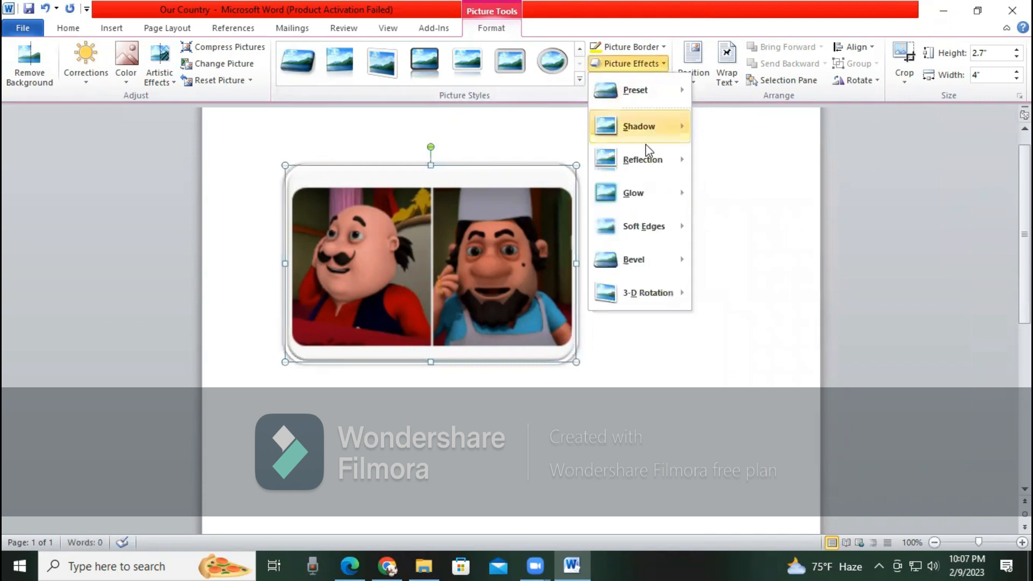
{"action": "mouse_move", "coordinate": [660, 127]}
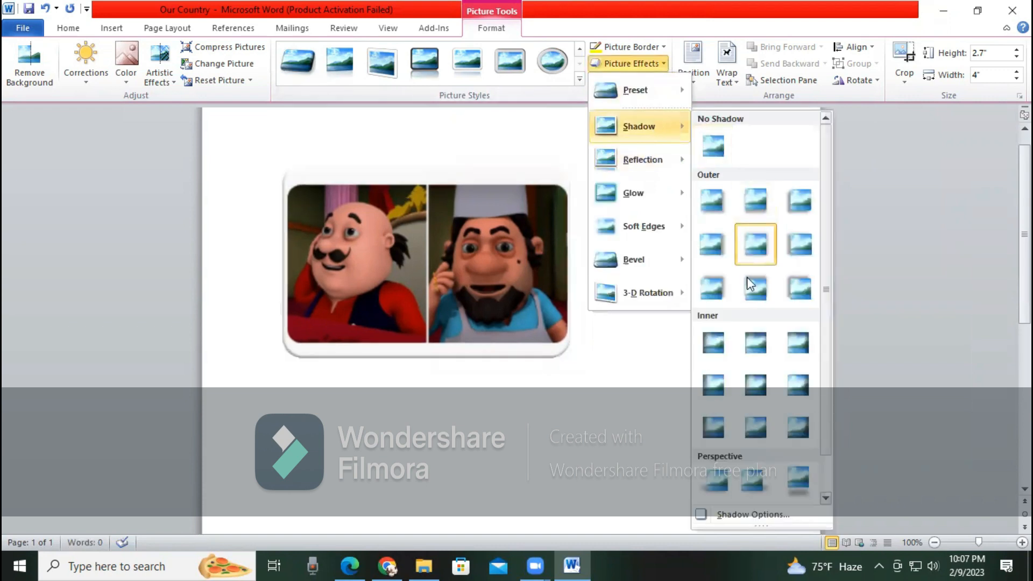
{"action": "left_click", "coordinate": [755, 393]}
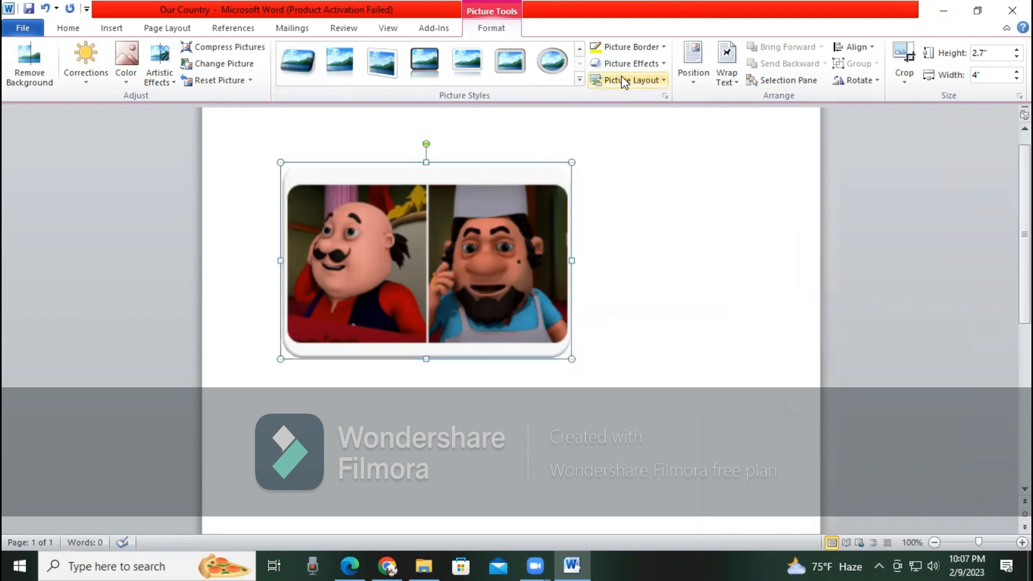
Step: Preview the reflection and glow variations for the picture and apply 10 Point soft edges
{"action": "left_click", "coordinate": [657, 64]}
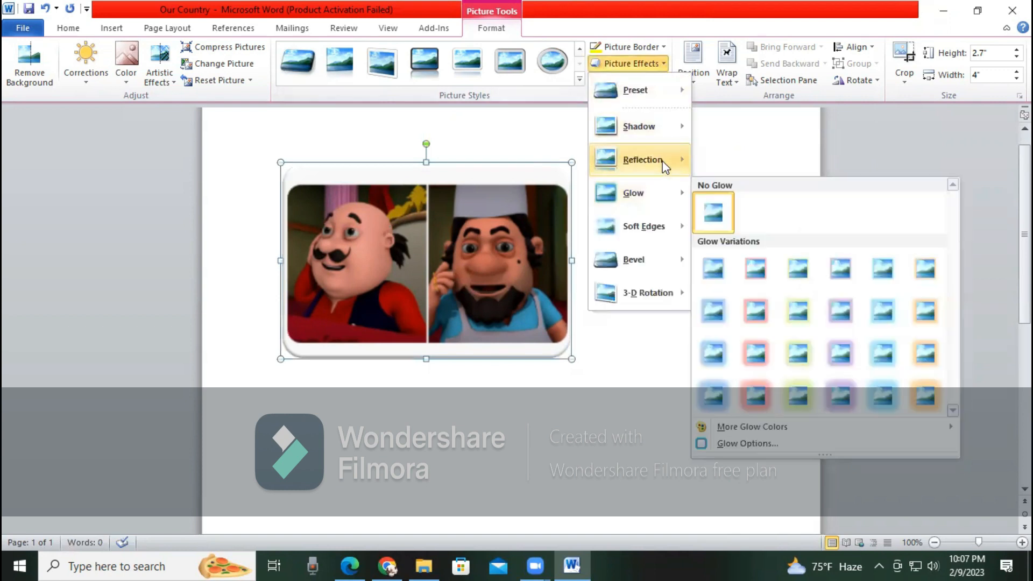
{"action": "mouse_move", "coordinate": [668, 159]}
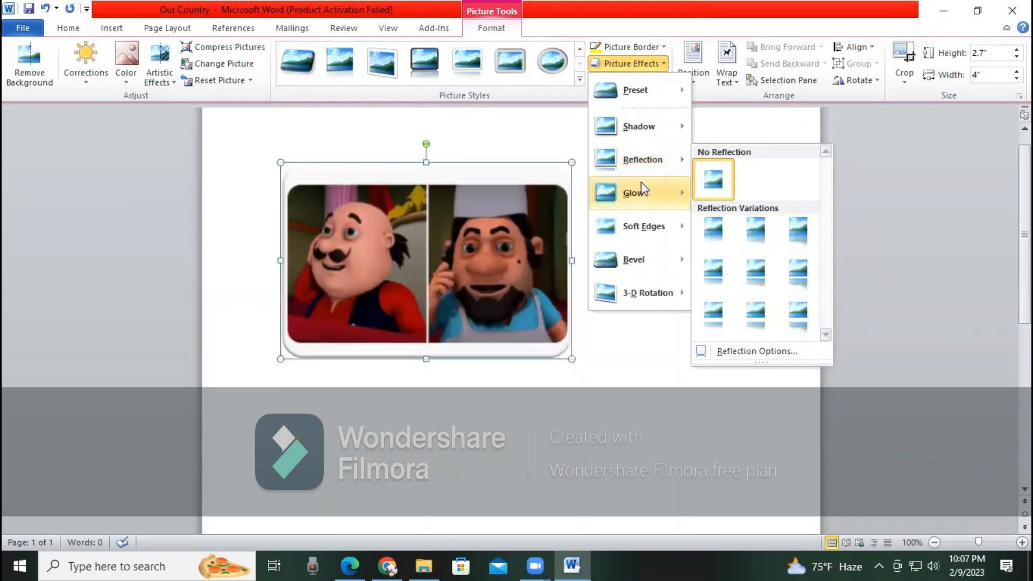
{"action": "mouse_move", "coordinate": [644, 193]}
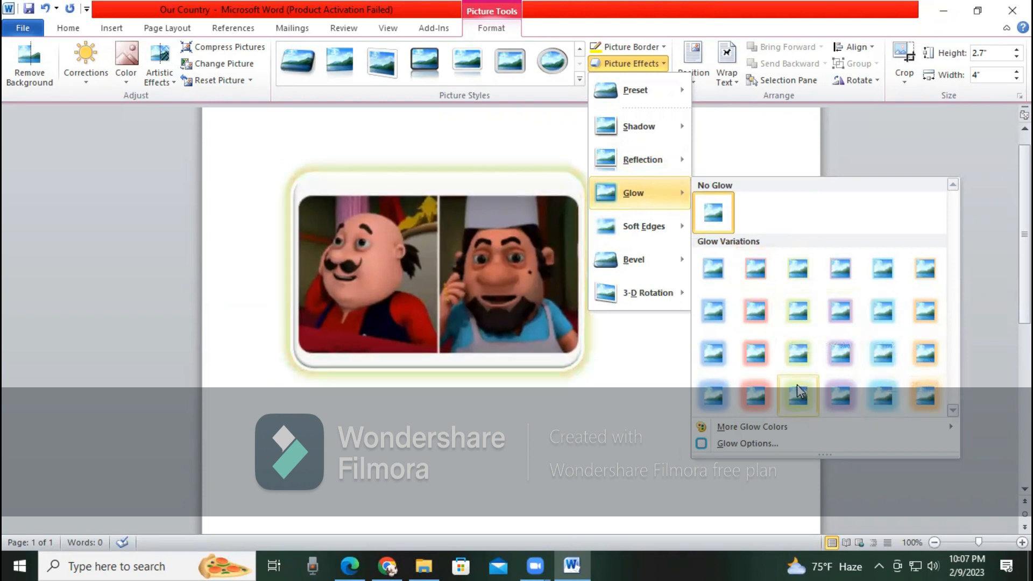
{"action": "mouse_move", "coordinate": [685, 224]}
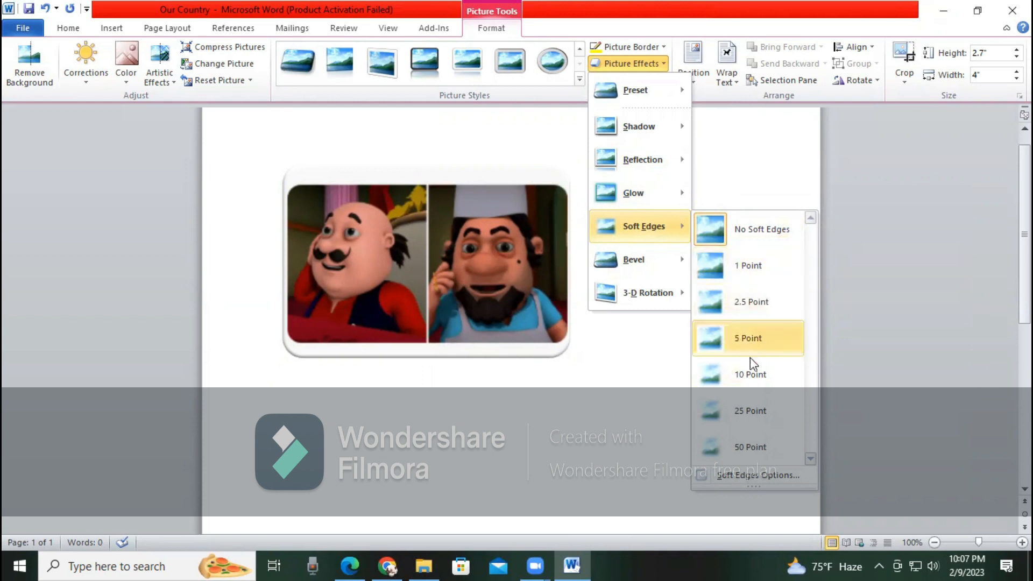
{"action": "left_click", "coordinate": [747, 375]}
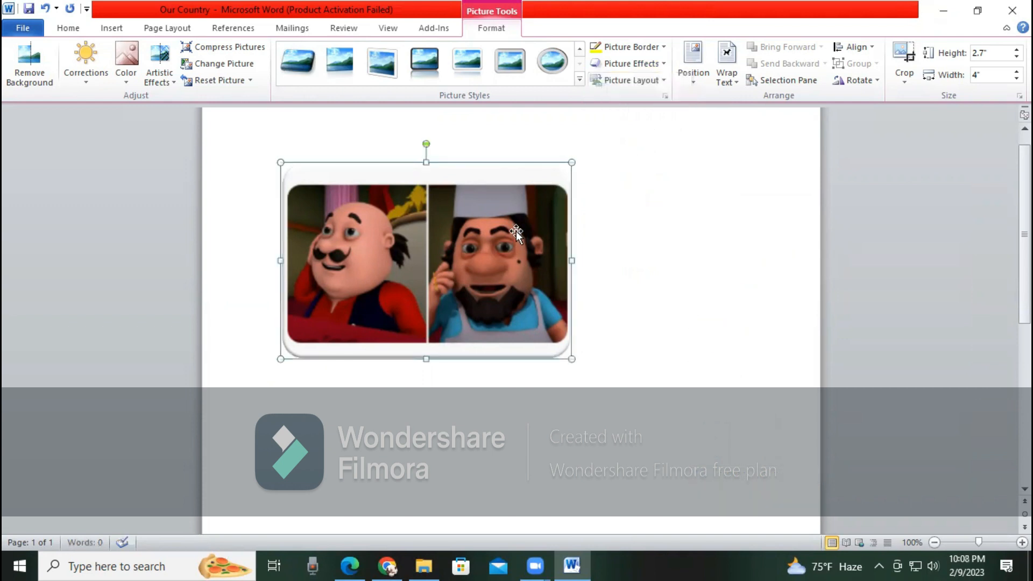
Step: Open the Picture Layout choices for the picture
{"action": "left_click", "coordinate": [664, 81]}
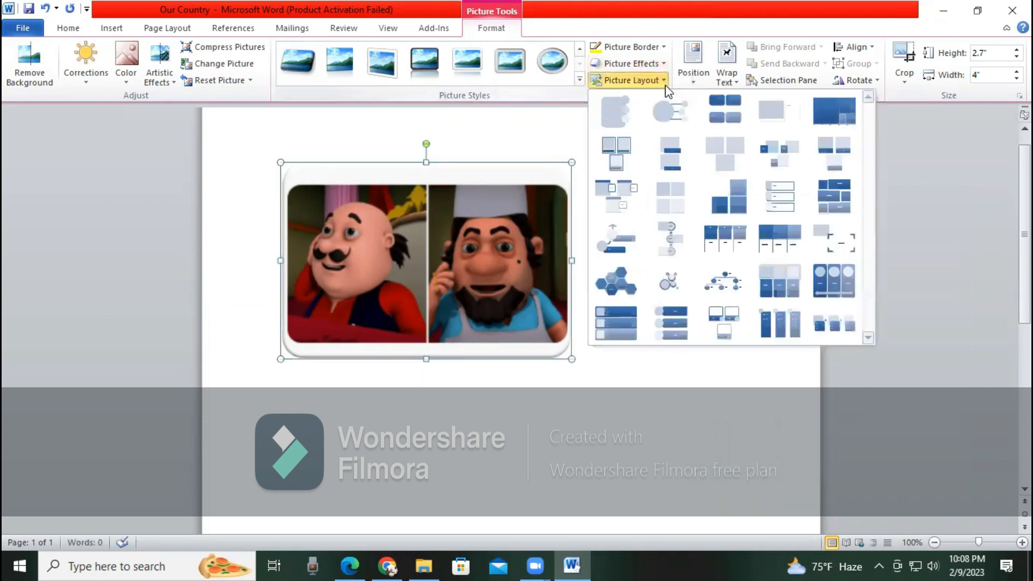